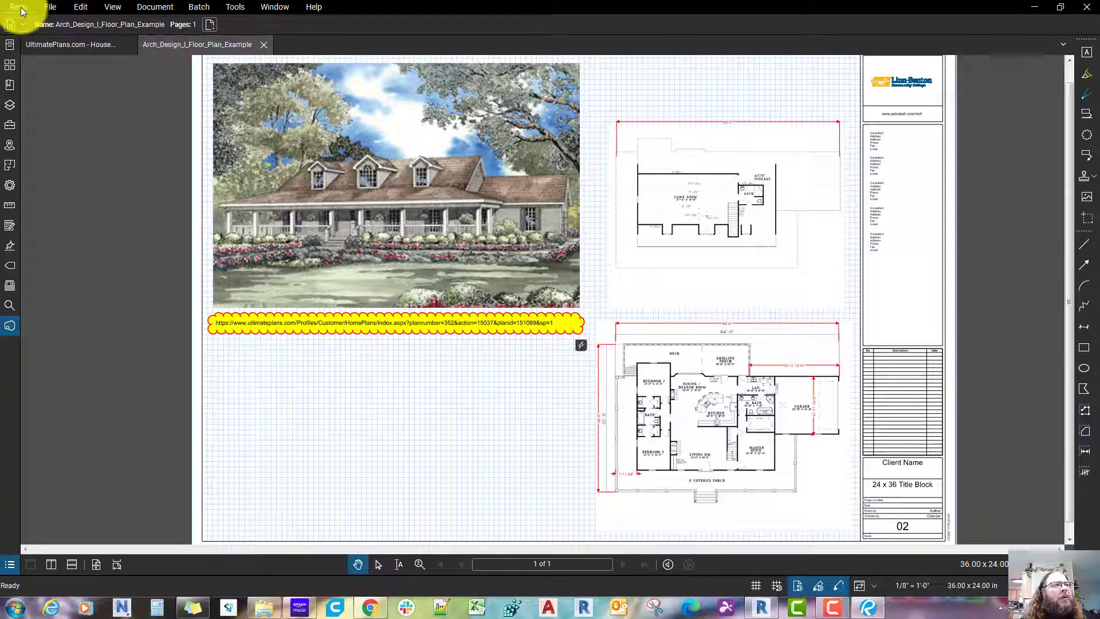
key(Right)
key(Right)
key(Right)
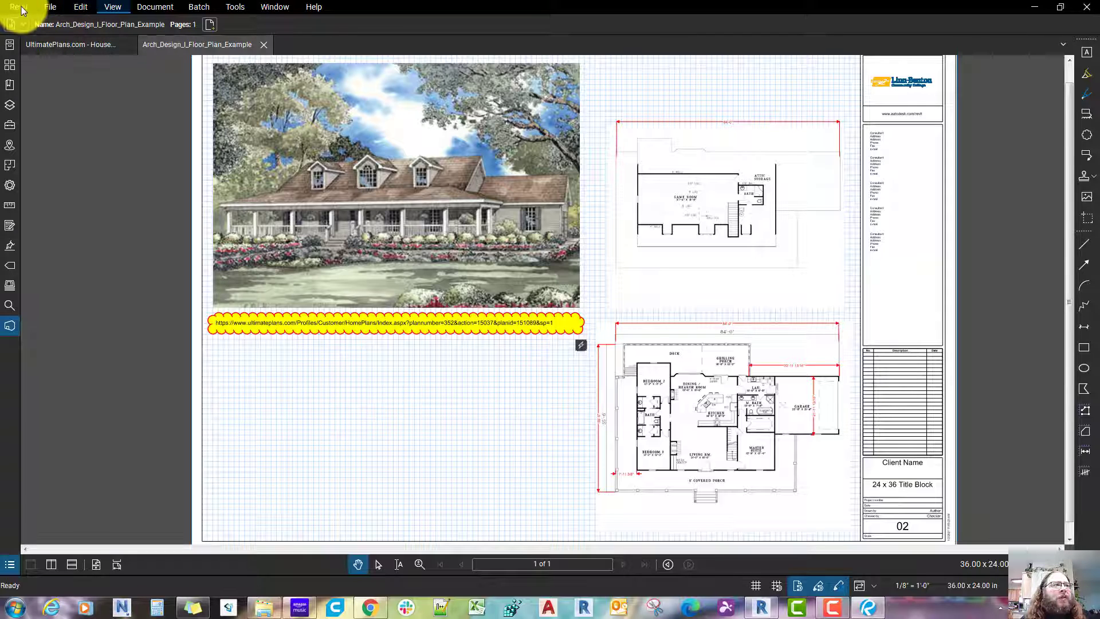
key(Escape)
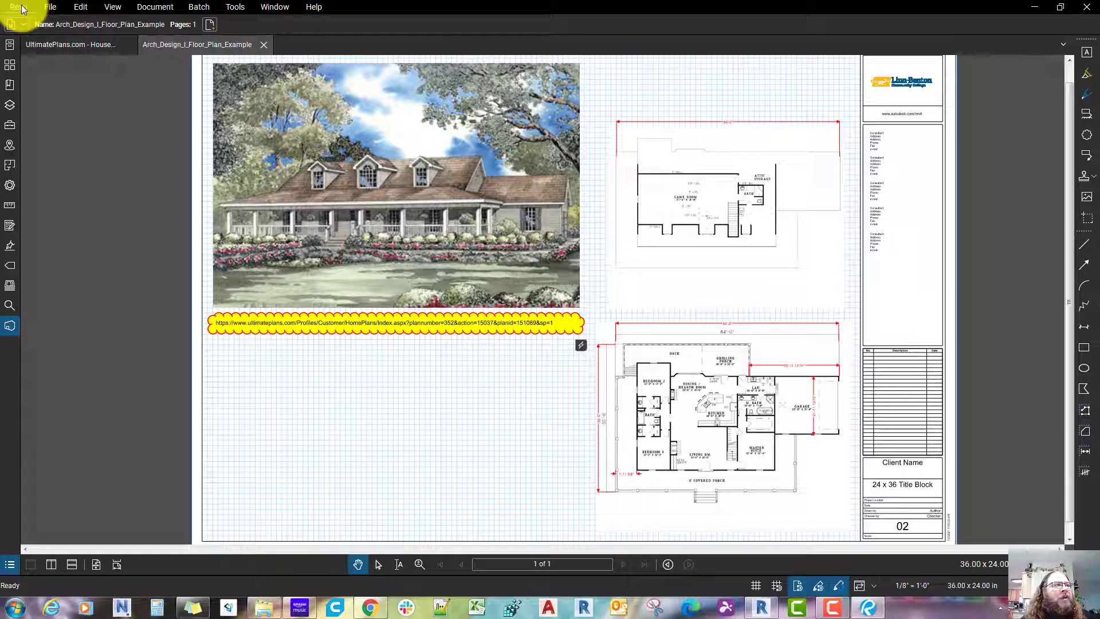
- Open the preferences and look over the general options, including the available interface themes
click(19, 7)
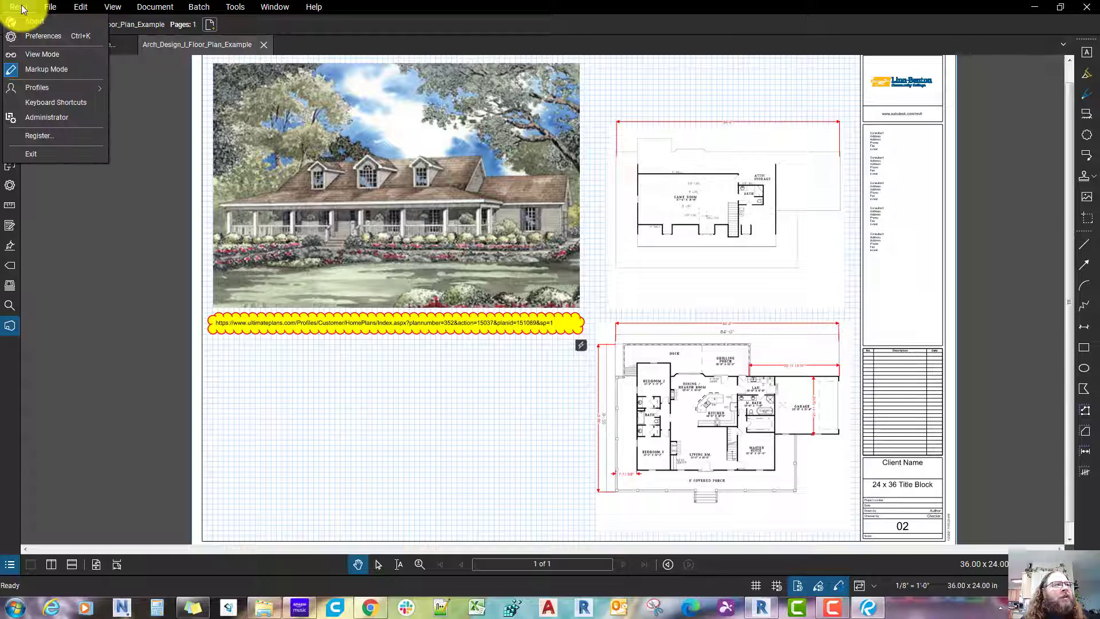
click(45, 37)
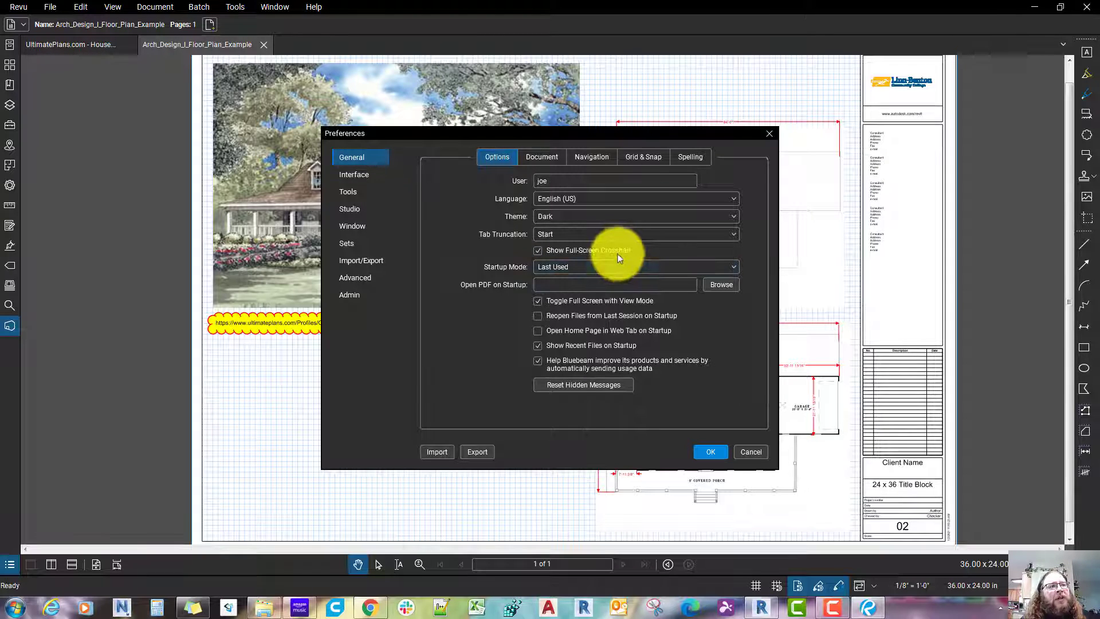
click(592, 215)
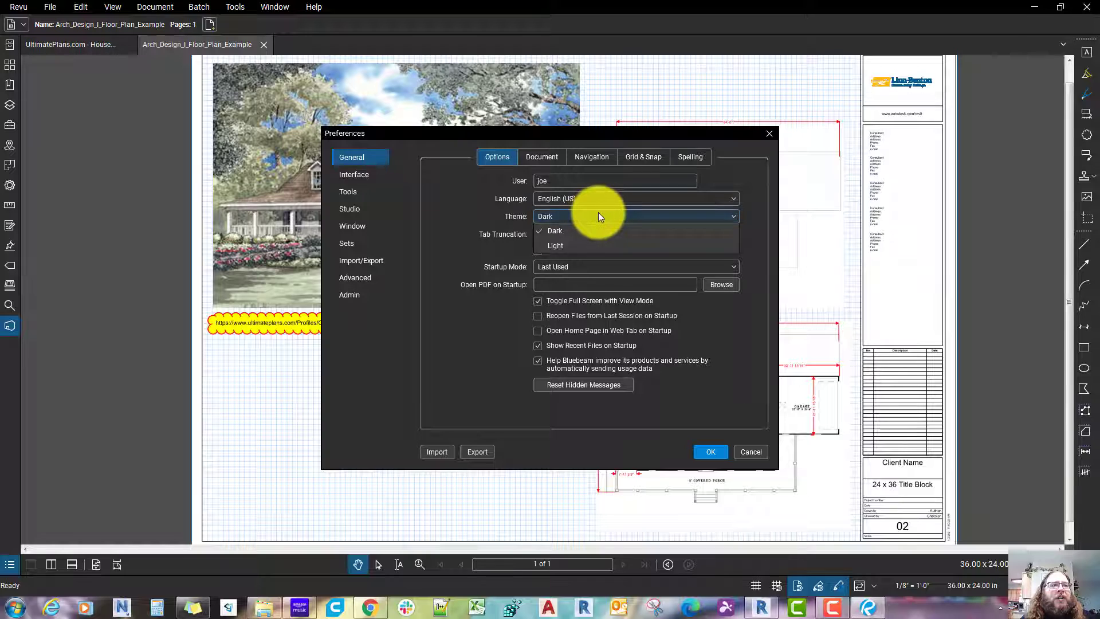
click(598, 211)
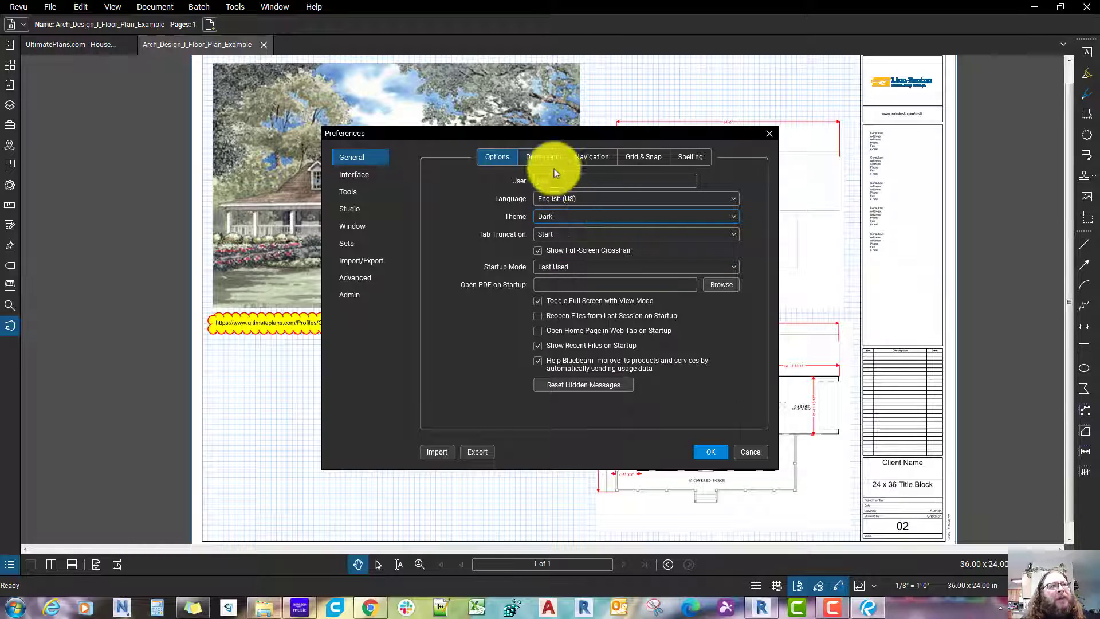
- Review the general document, navigation, spelling, and grid and snap preferences, including the available grid units
click(538, 152)
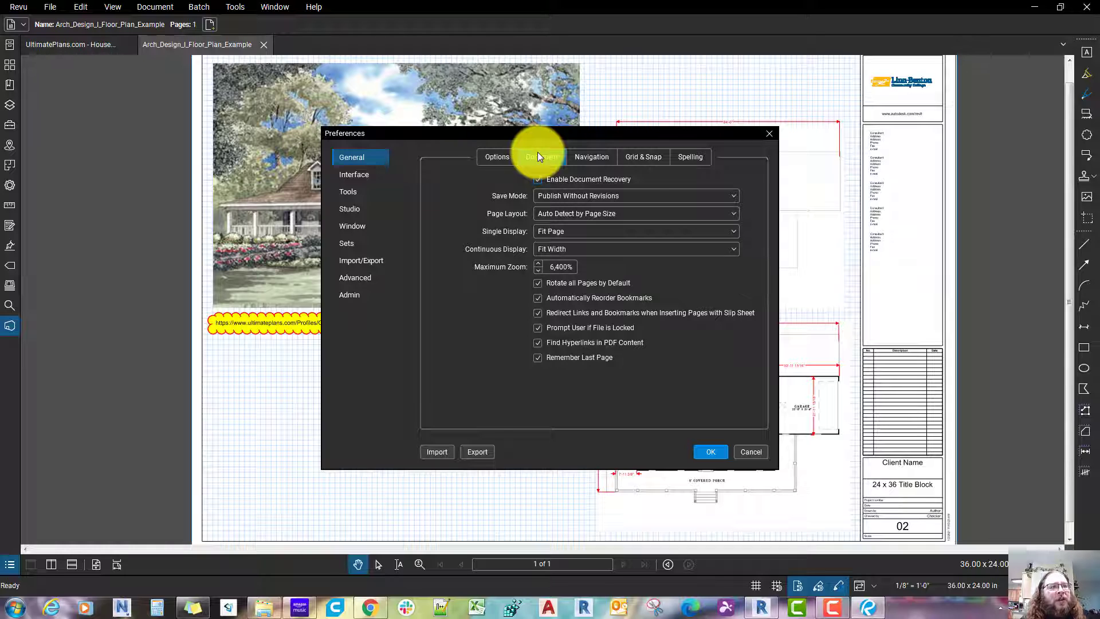
click(583, 159)
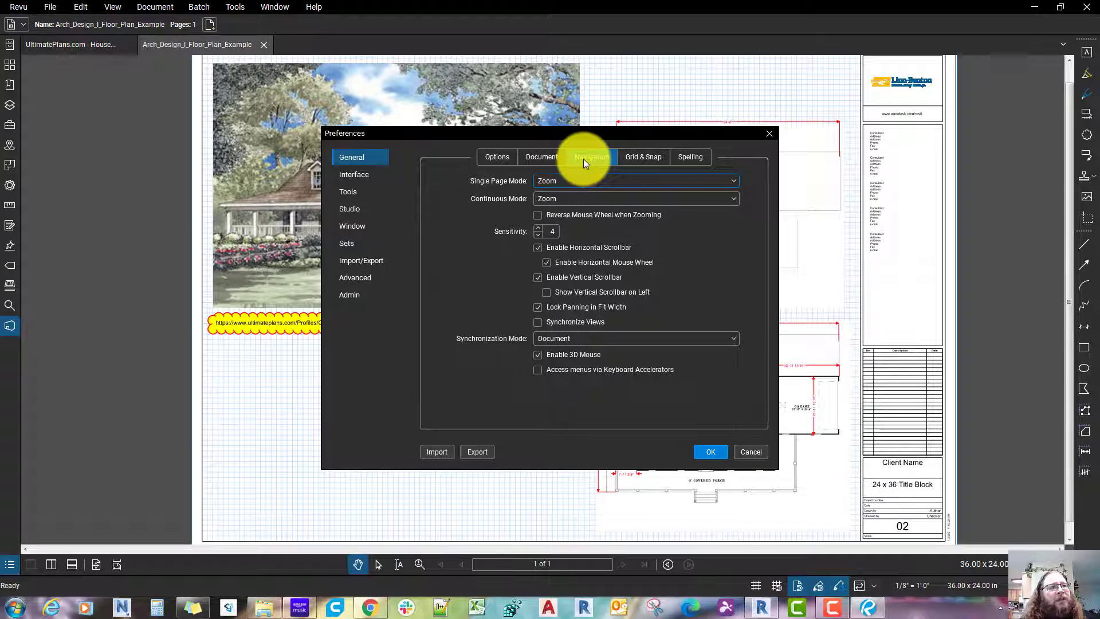
click(651, 156)
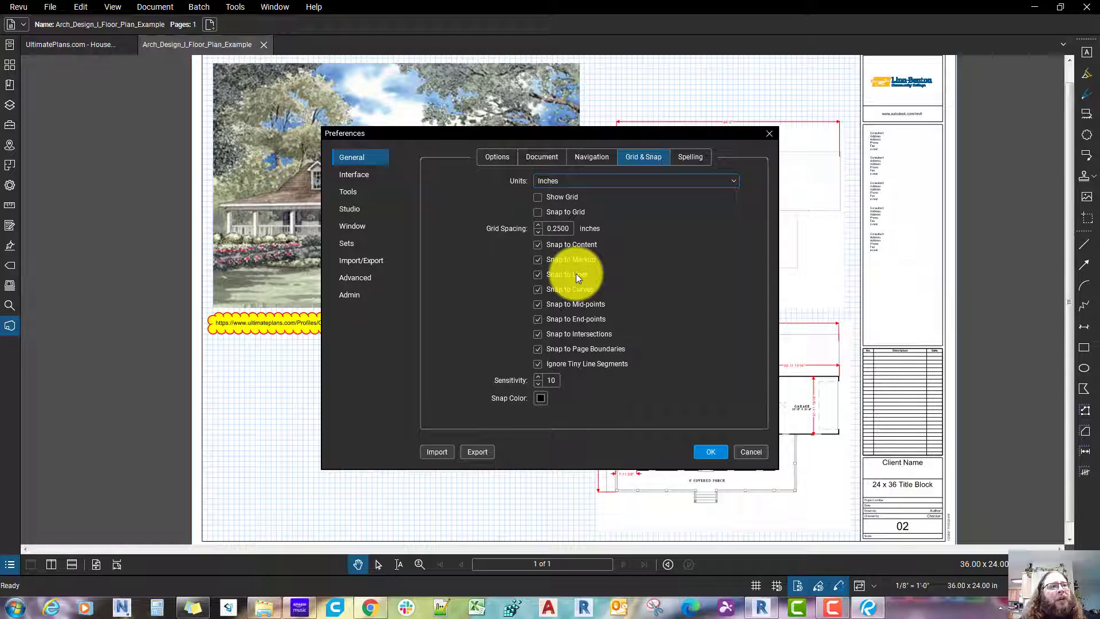
click(552, 245)
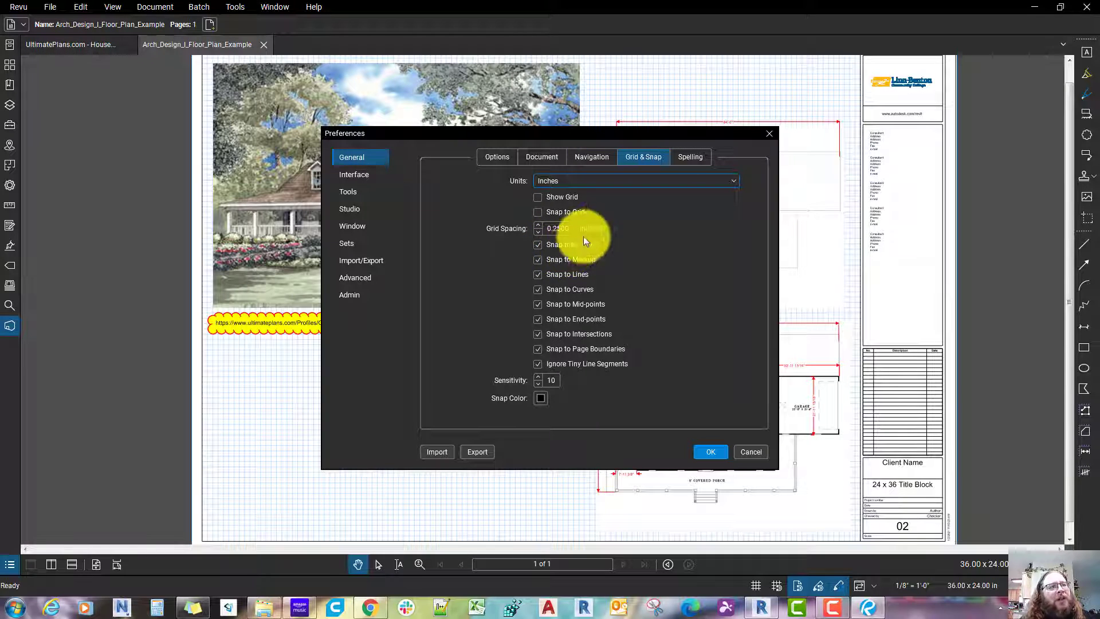
click(691, 157)
click(658, 152)
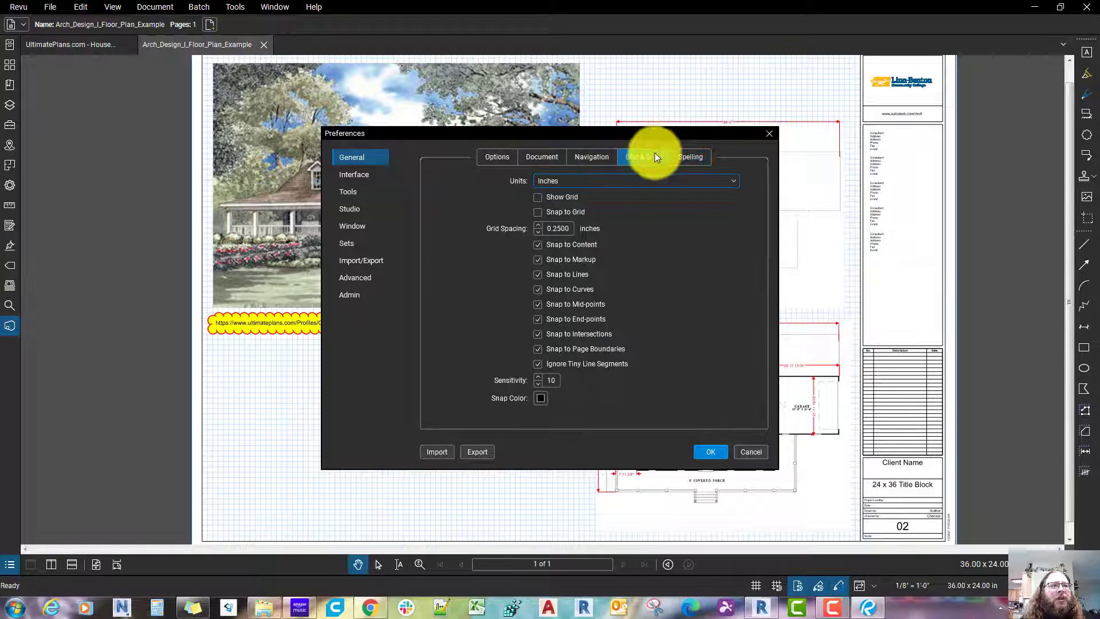
click(624, 181)
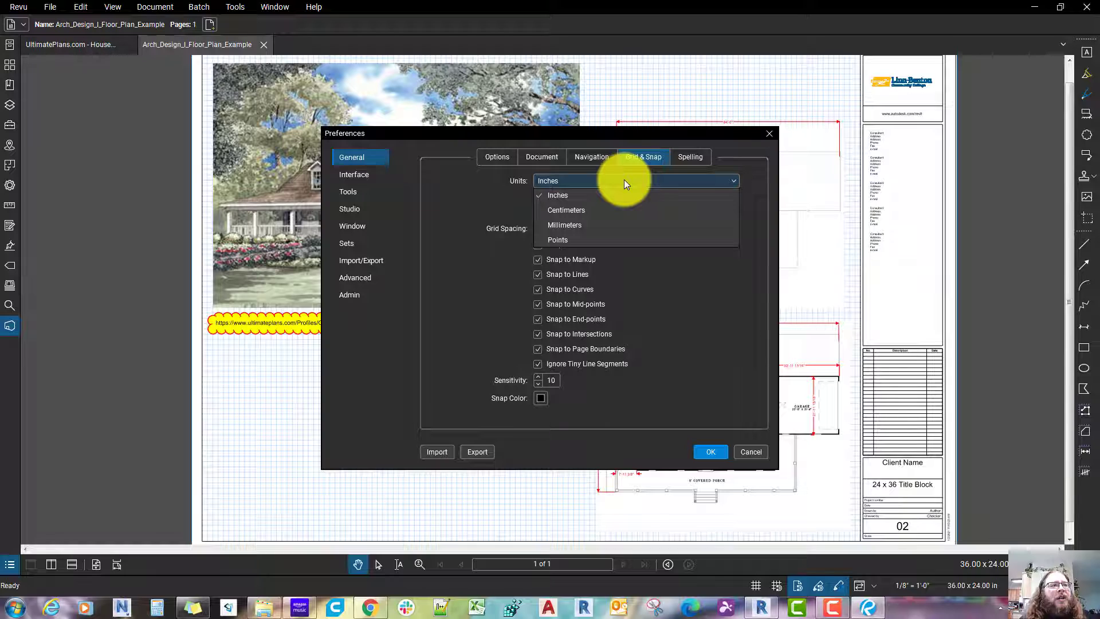
click(624, 179)
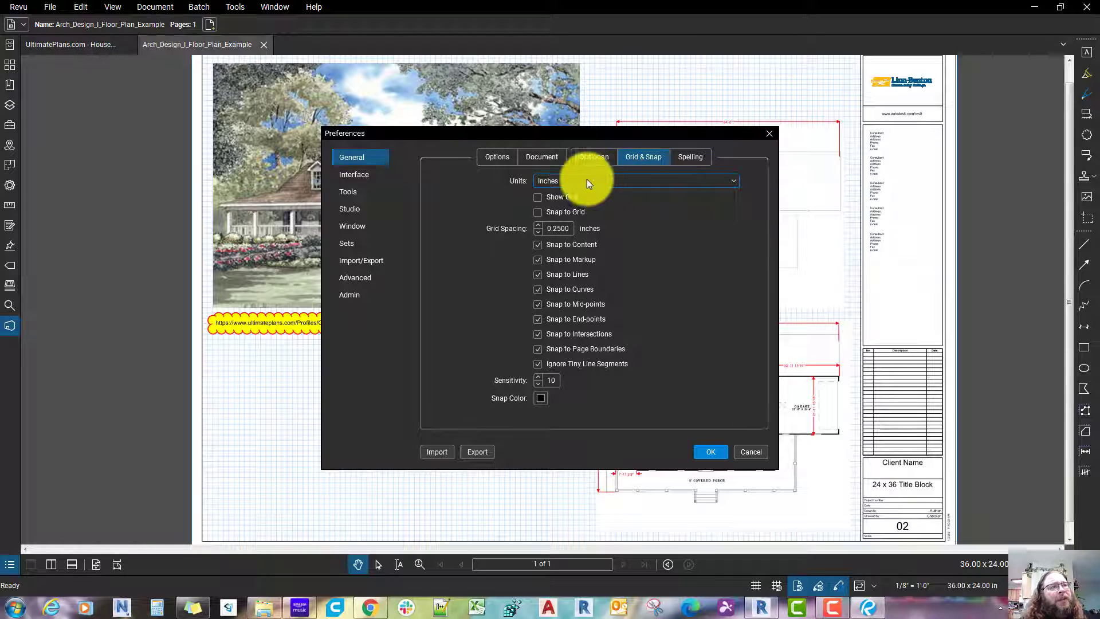
- Review the interface preferences for file access, the markups list and layers
click(361, 180)
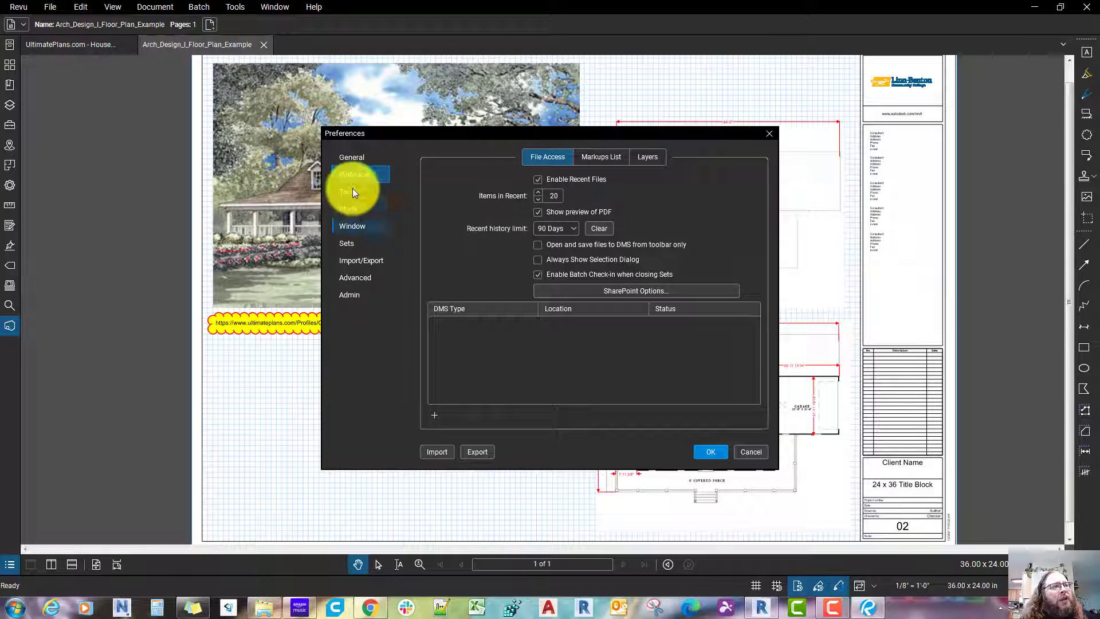
click(346, 156)
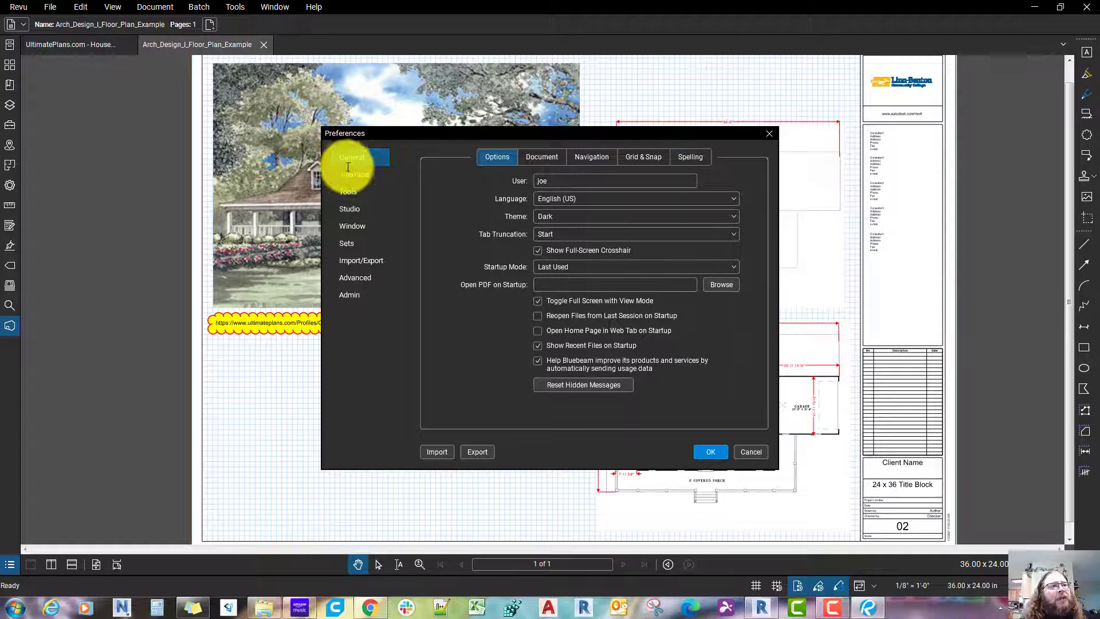
click(350, 176)
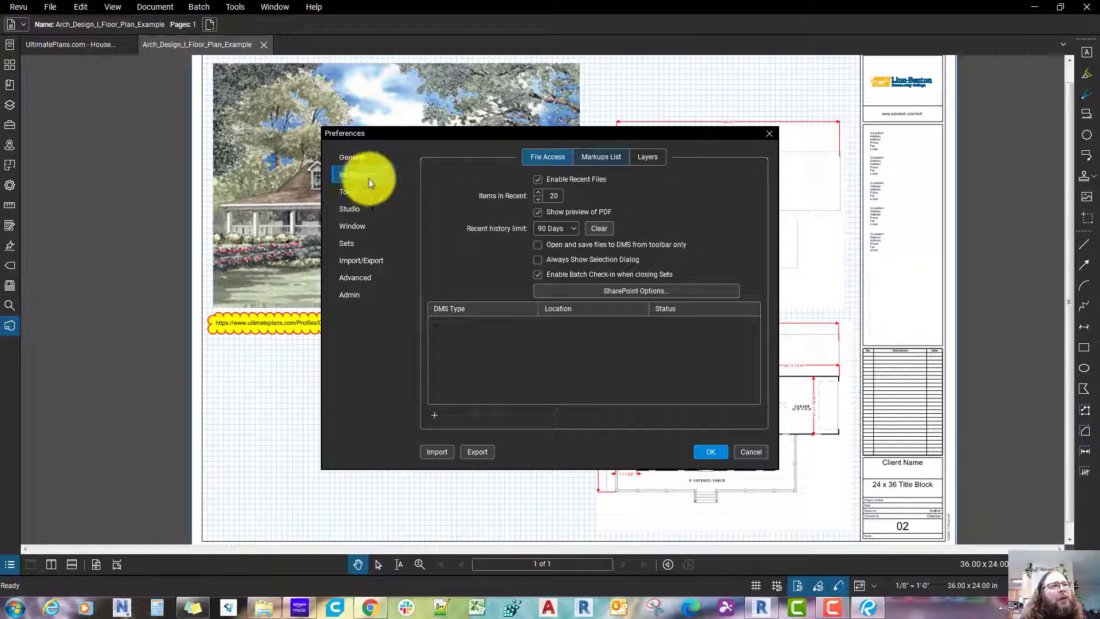
click(601, 155)
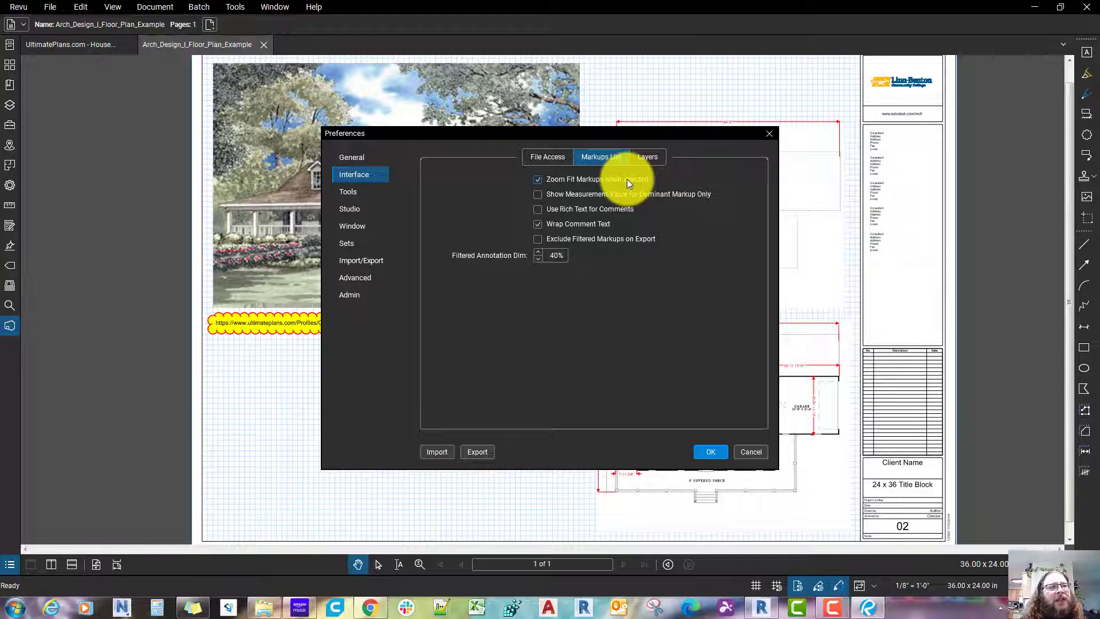
click(654, 163)
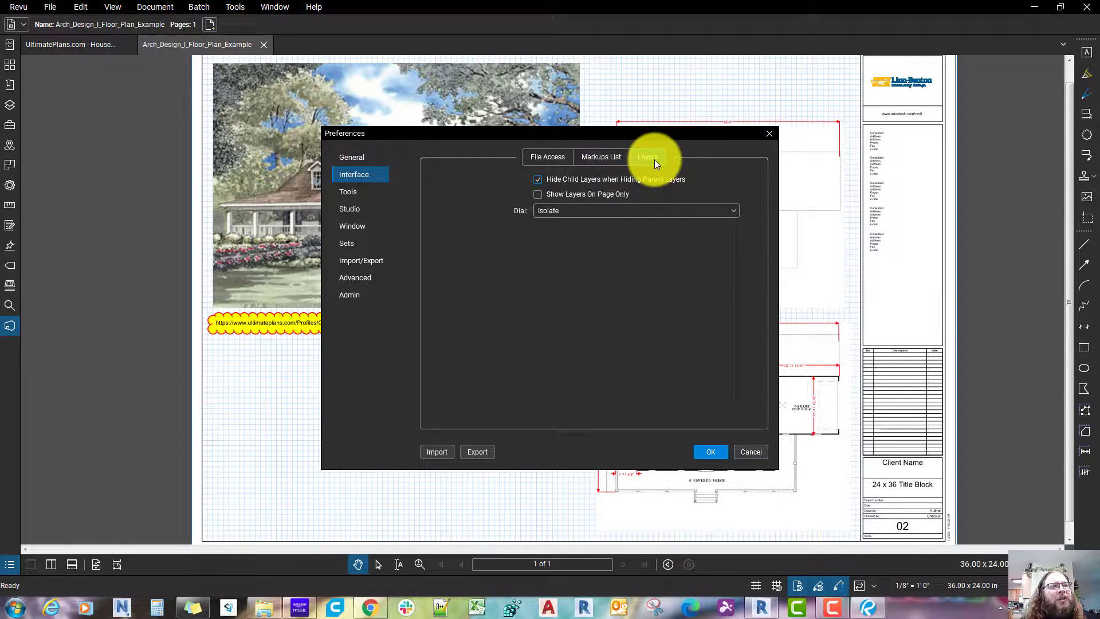
click(612, 163)
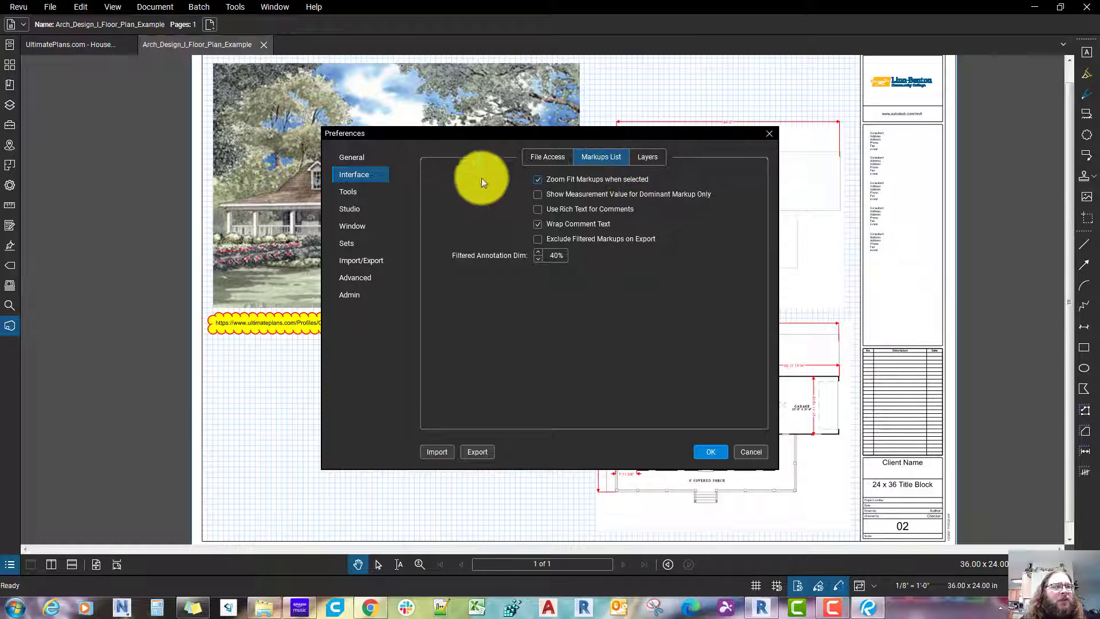
- Review the tool preferences for markup, measurement, sketch and forms
click(352, 194)
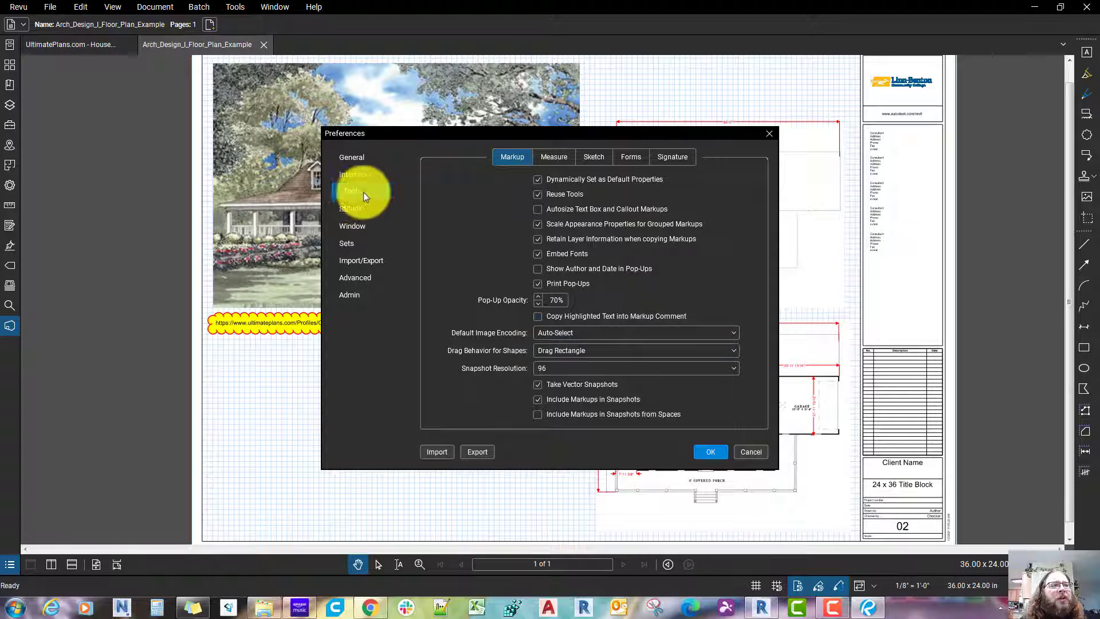
click(561, 155)
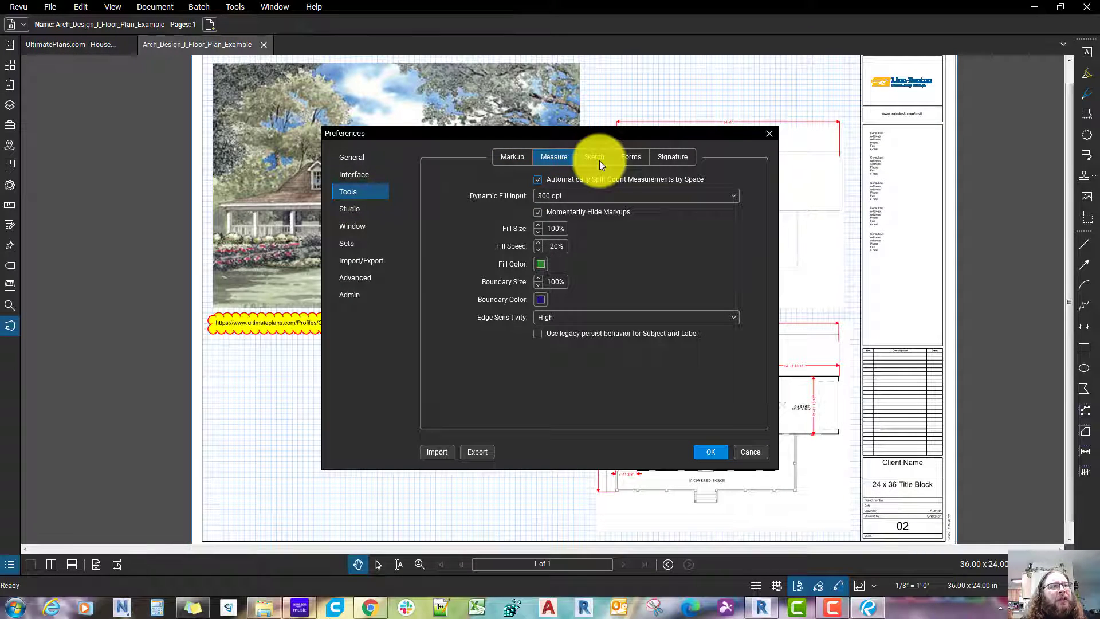
click(599, 160)
click(614, 162)
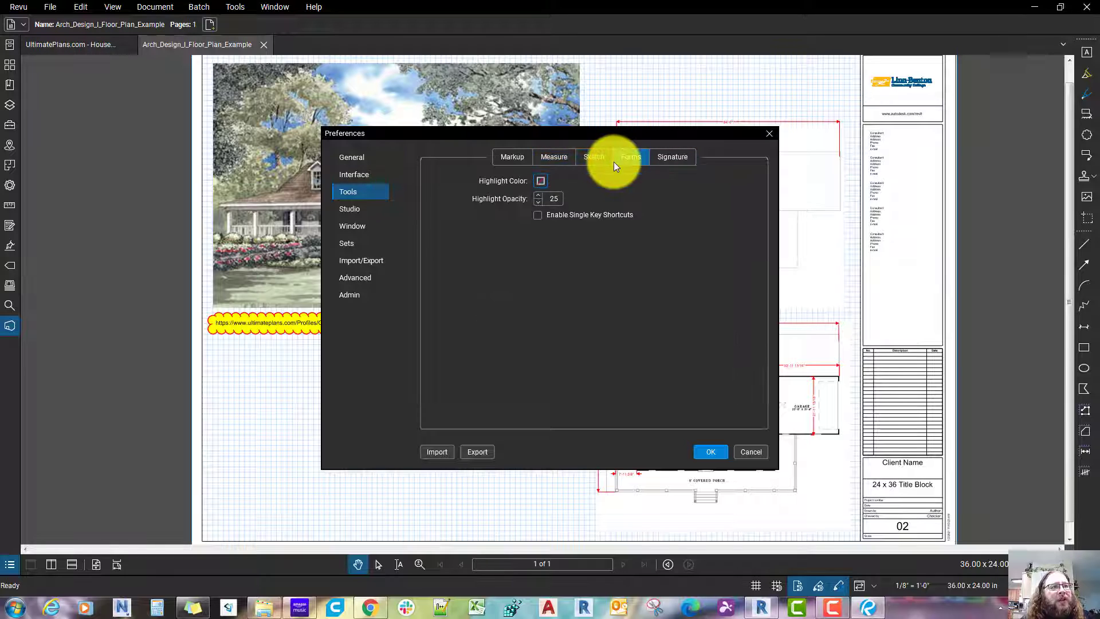
- Look over the Studio, window, sets and advanced rendering preferences, then accept and close the preferences
click(360, 208)
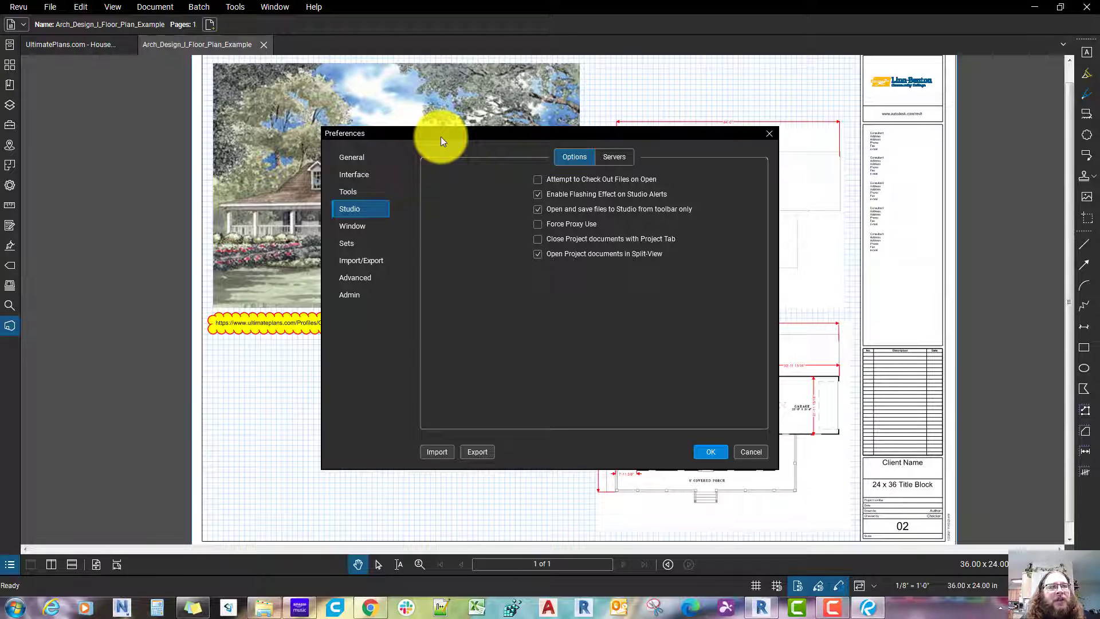
click(372, 227)
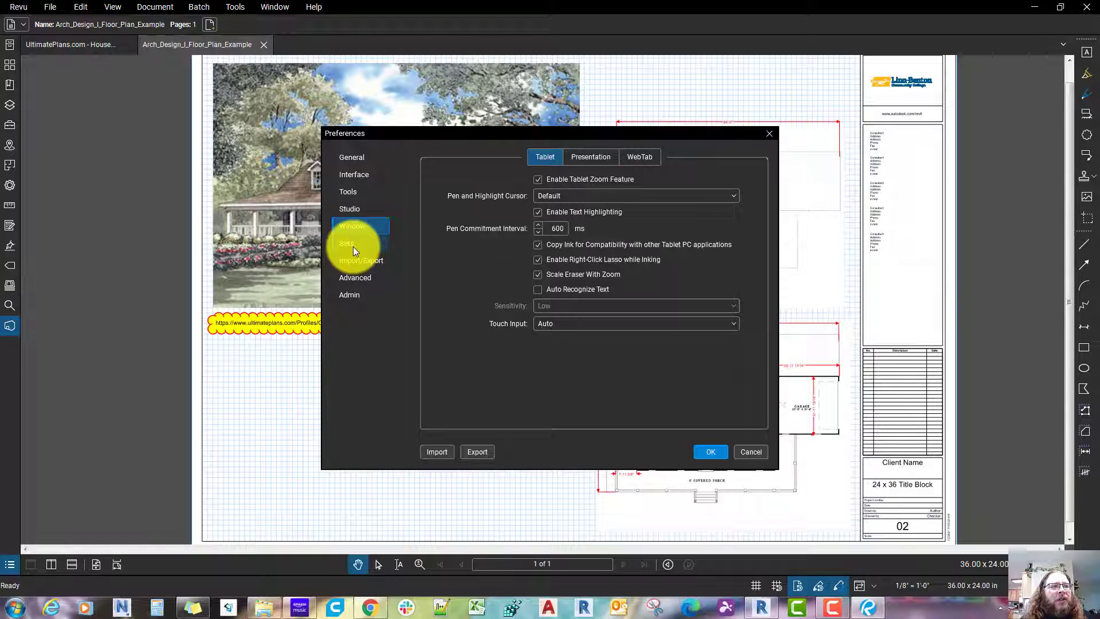
click(353, 246)
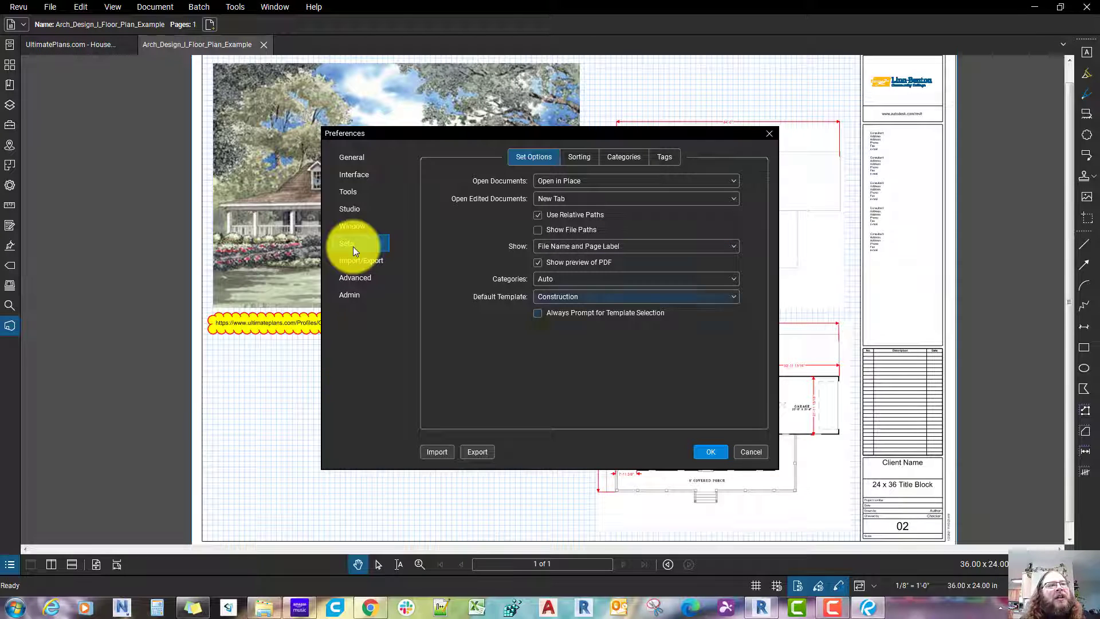
click(359, 284)
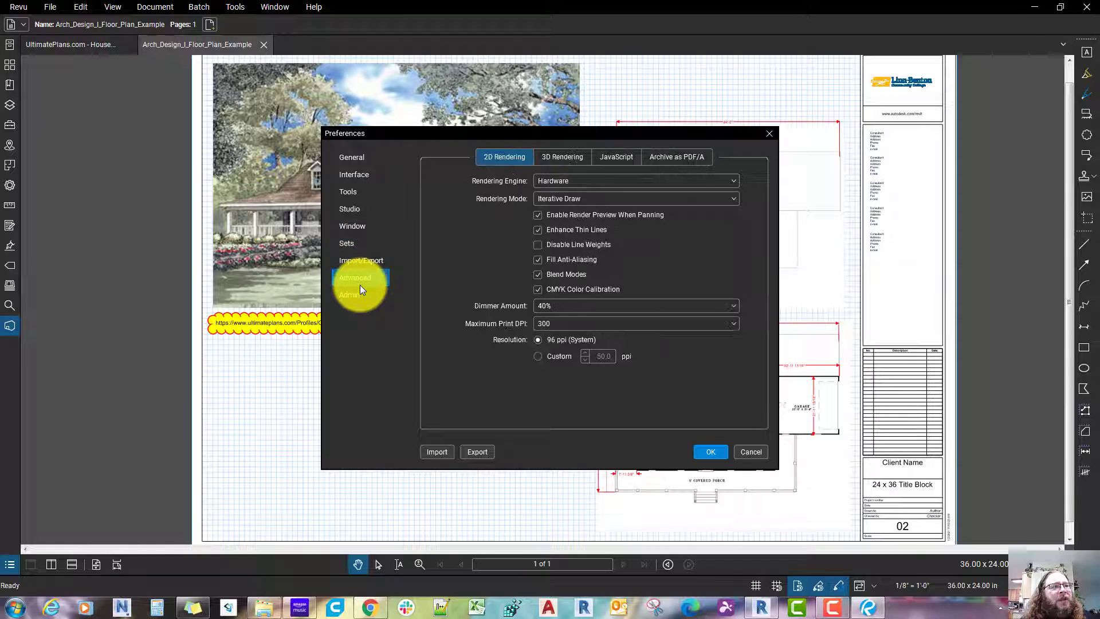
click(703, 449)
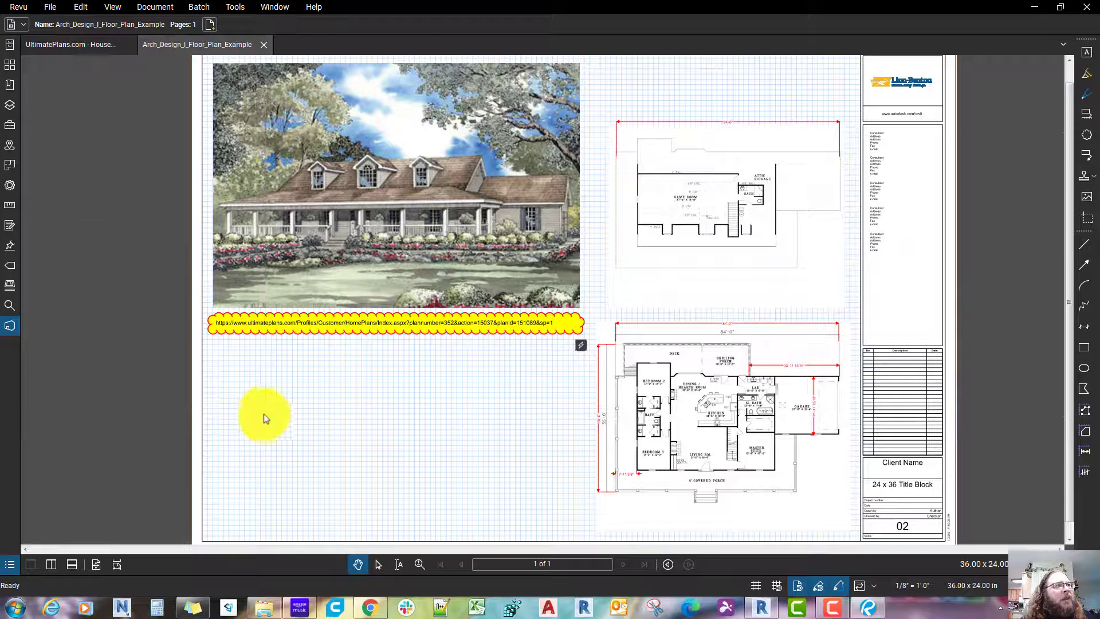
- Switch the active interface profile to Revu Advanced
click(22, 8)
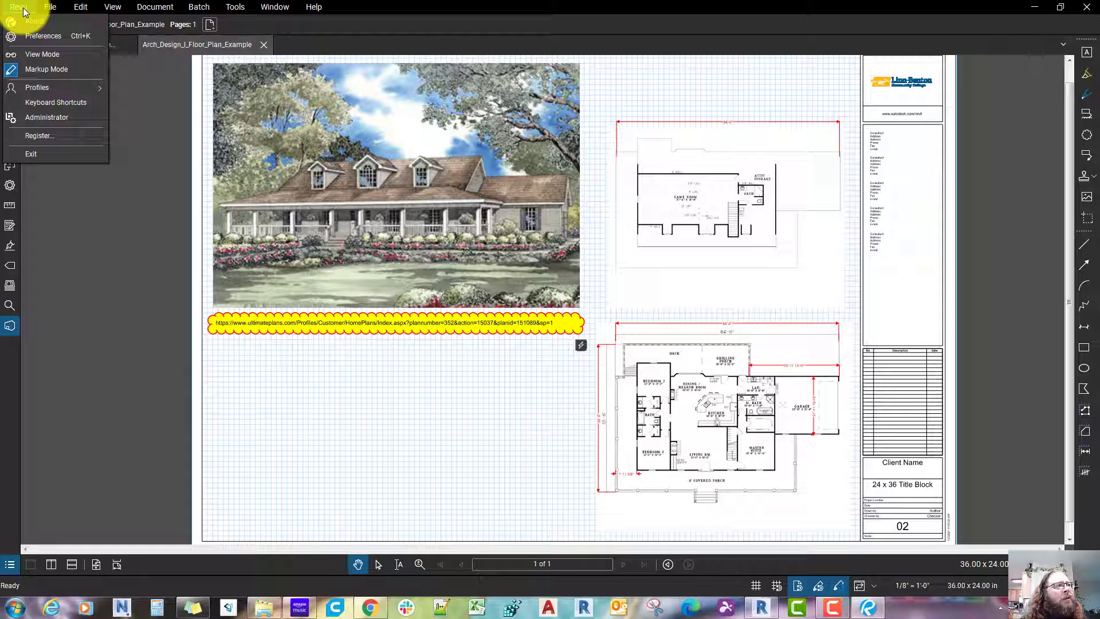
mouse_move(47, 94)
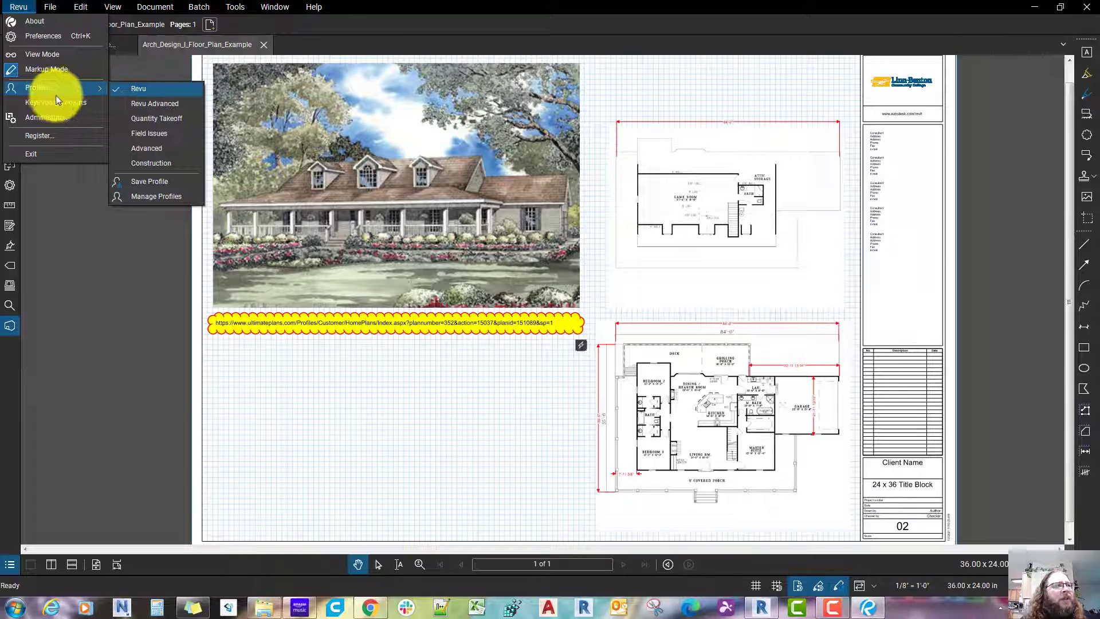
click(149, 103)
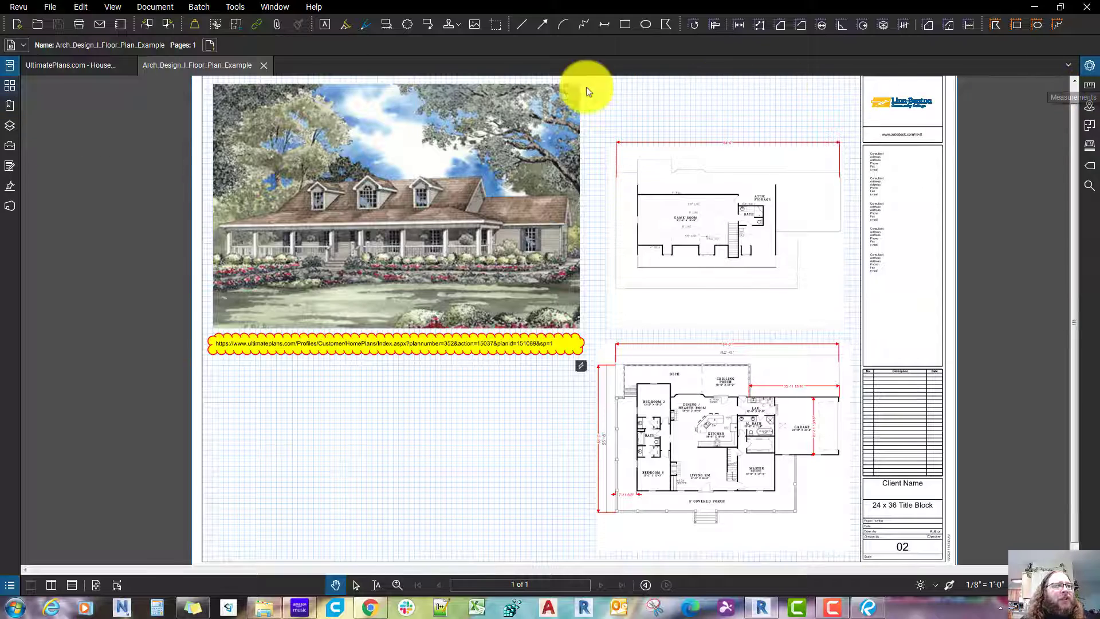
- Look at the page thumbnails and the measurement and page scale settings, hiding each again
click(10, 86)
click(9, 87)
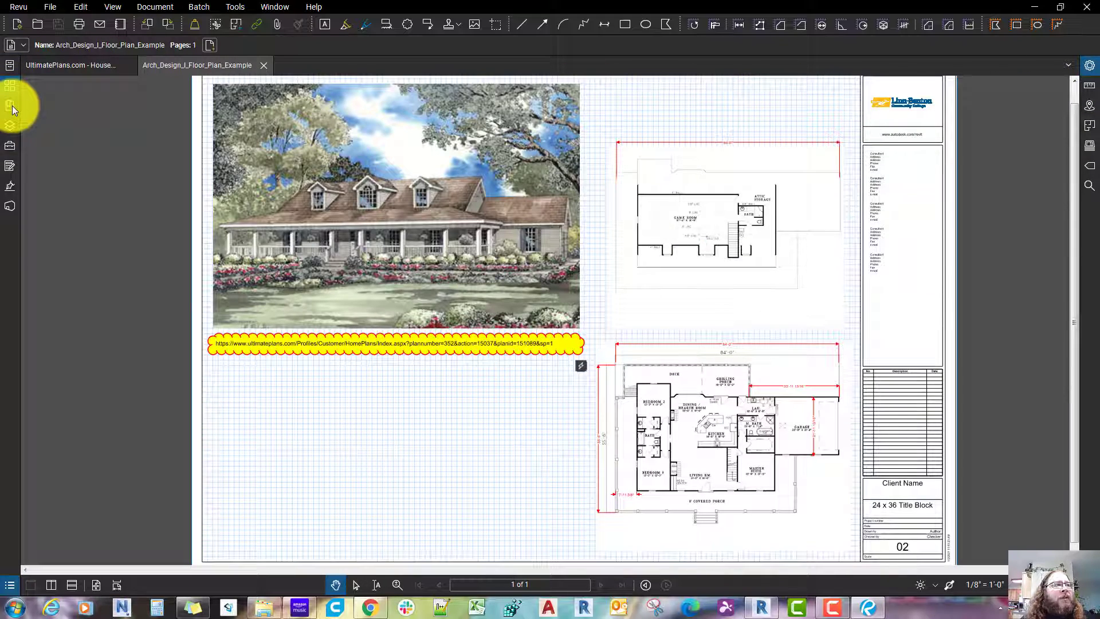
click(1089, 86)
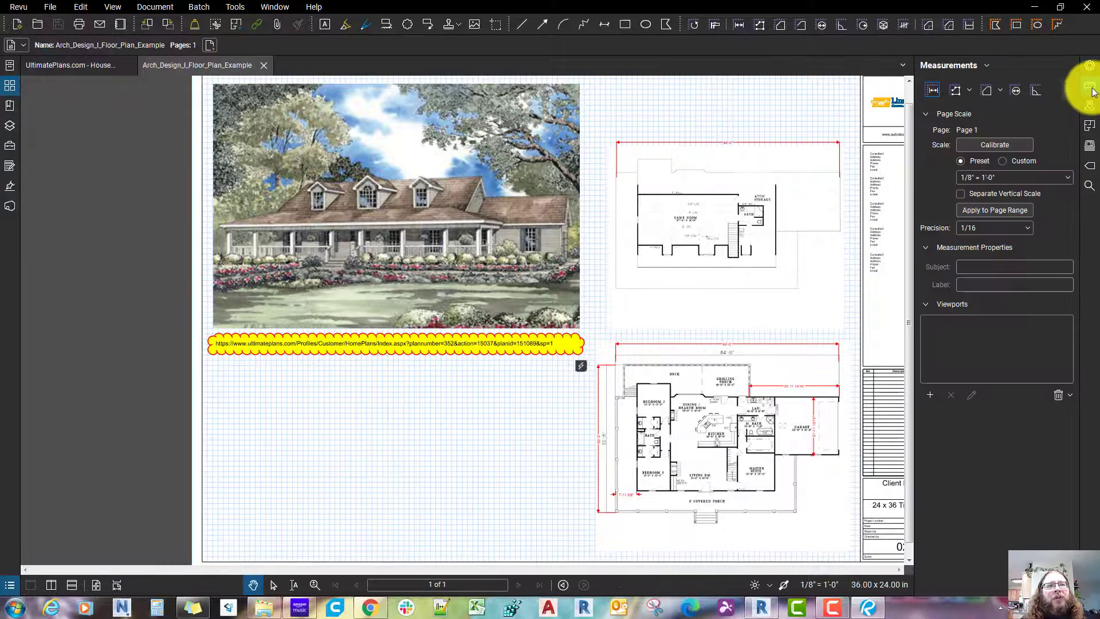
click(1091, 87)
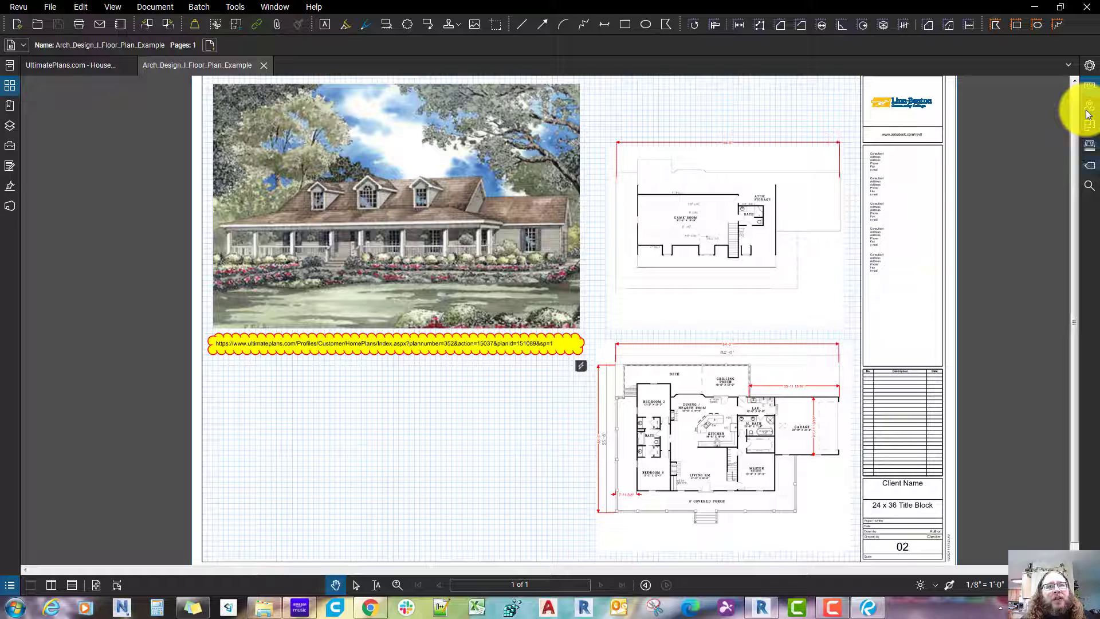
click(18, 7)
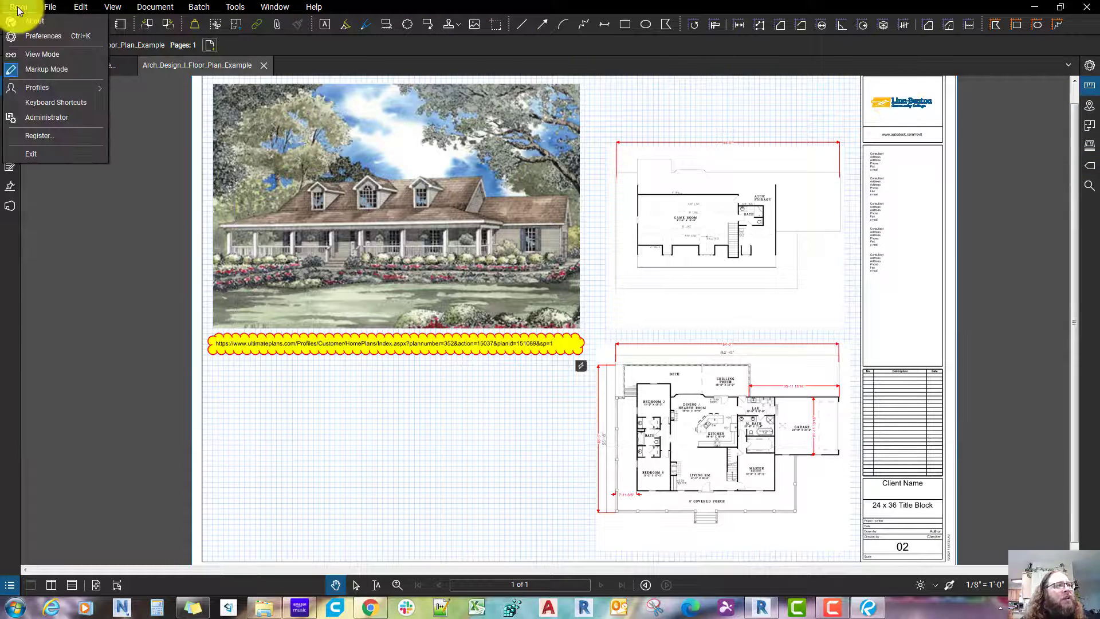
click(572, 303)
click(571, 303)
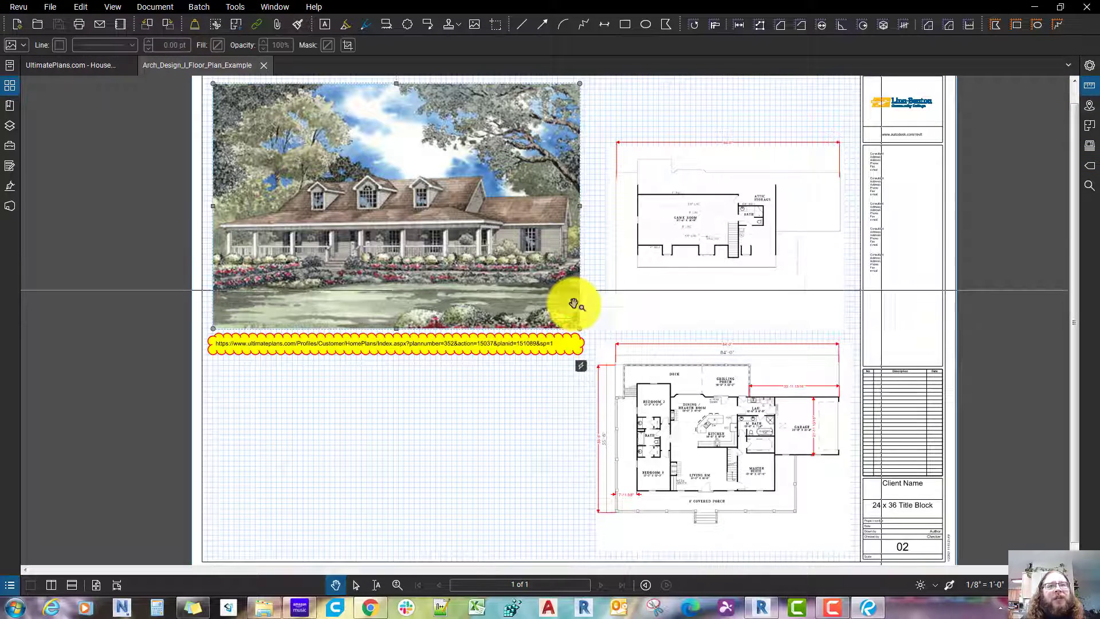
- Move the Measurements panel into the opposite side dock alongside Studio and hide it there
drag(1091, 89, 9, 233)
right_click(10, 233)
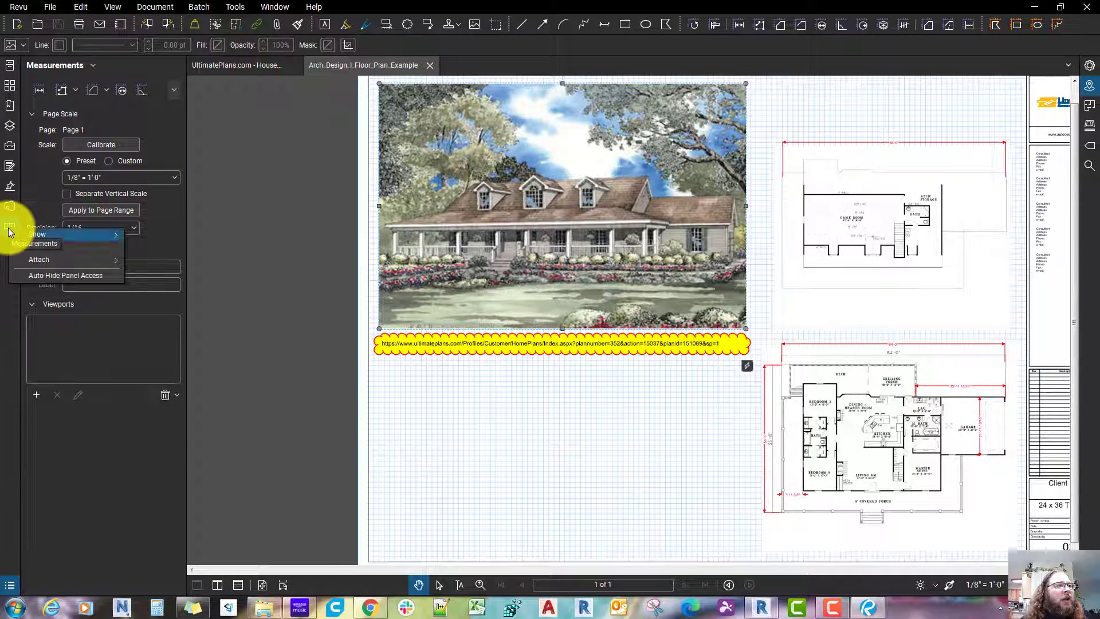
click(44, 247)
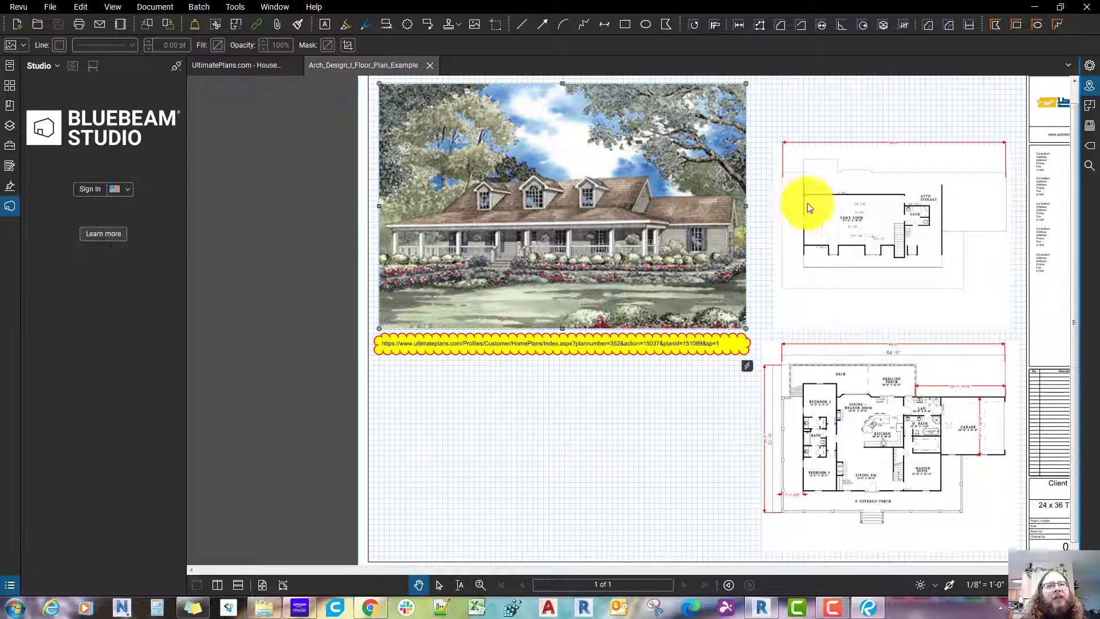
- Show the Measurements panel again in its original side dock
right_click(1088, 189)
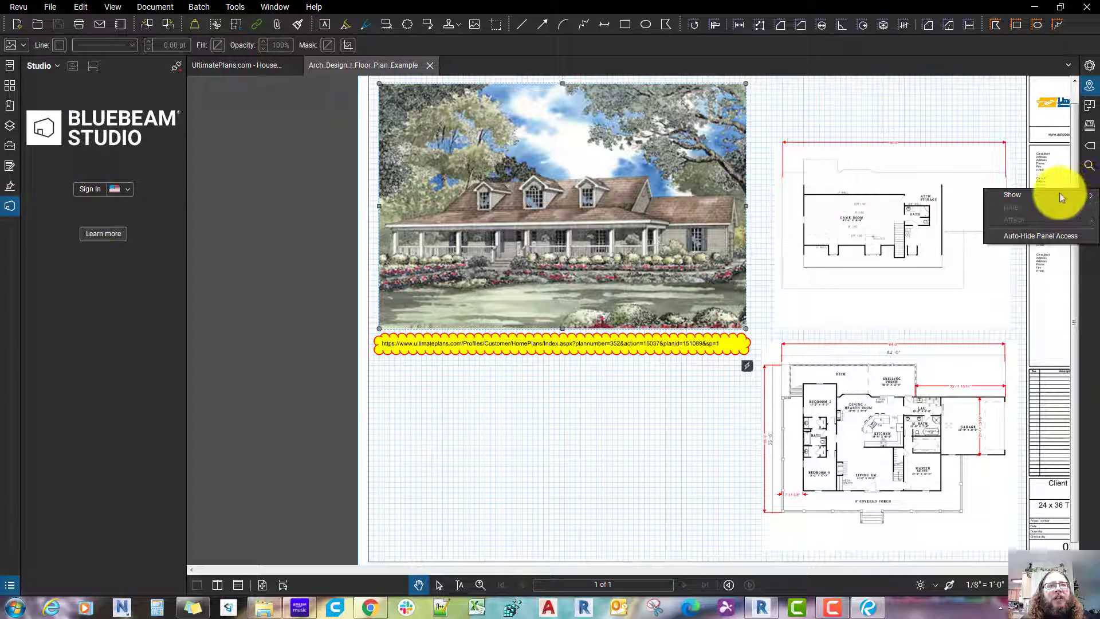
click(1099, 263)
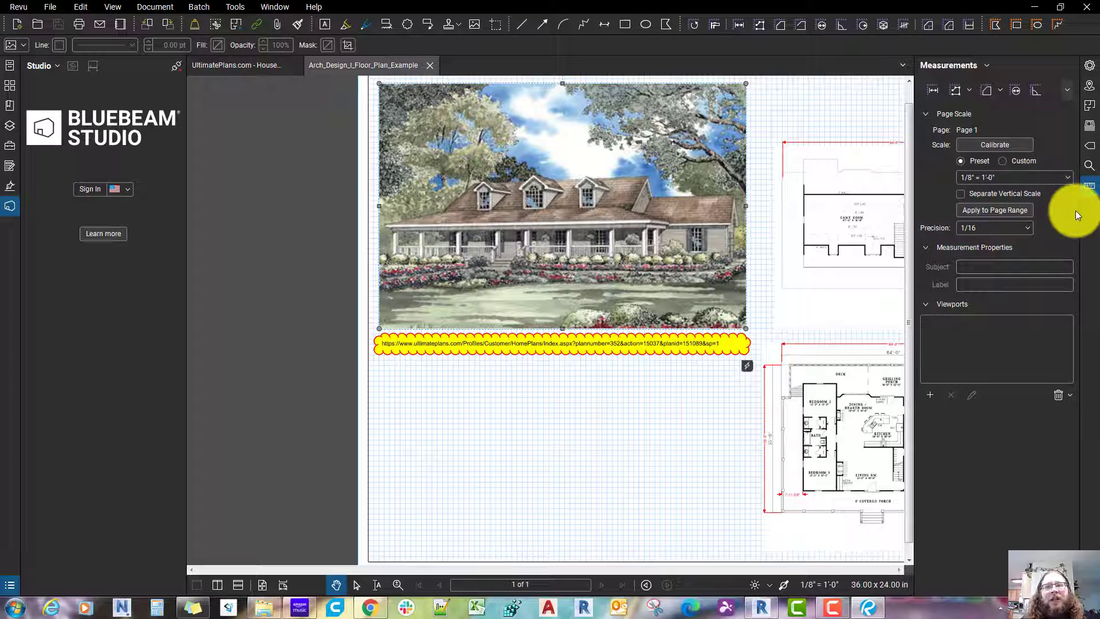
right_click(11, 206)
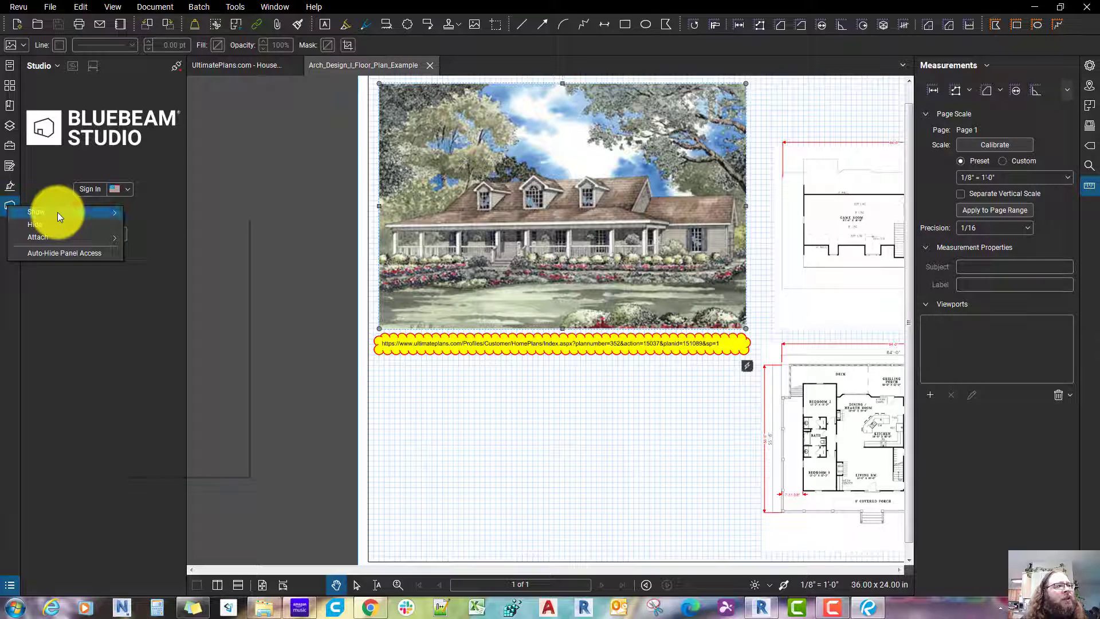
mouse_move(57, 215)
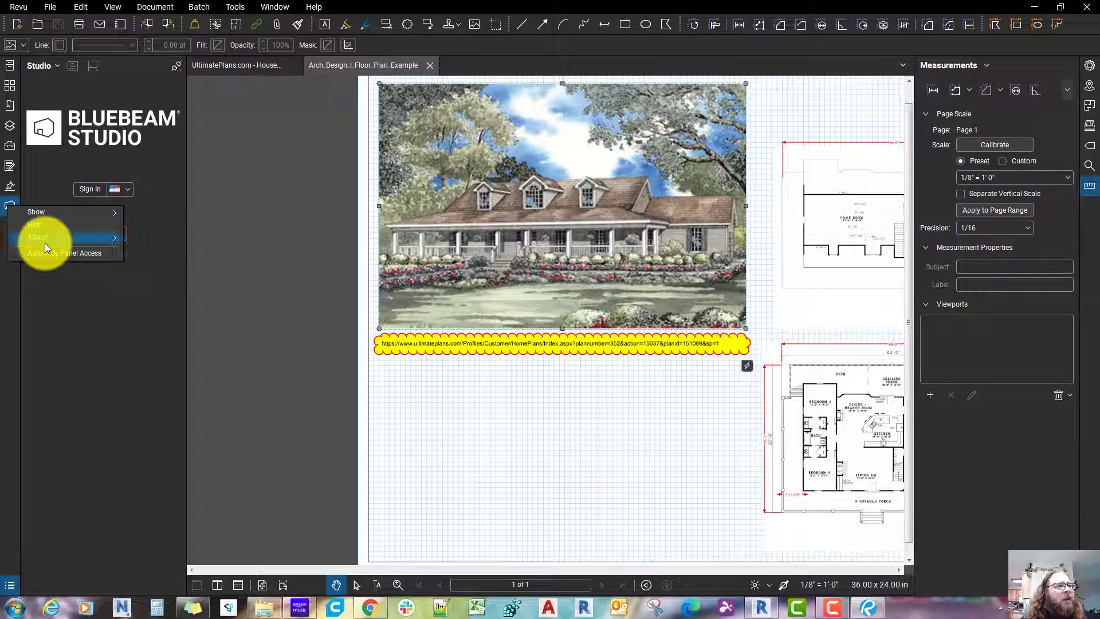
click(10, 330)
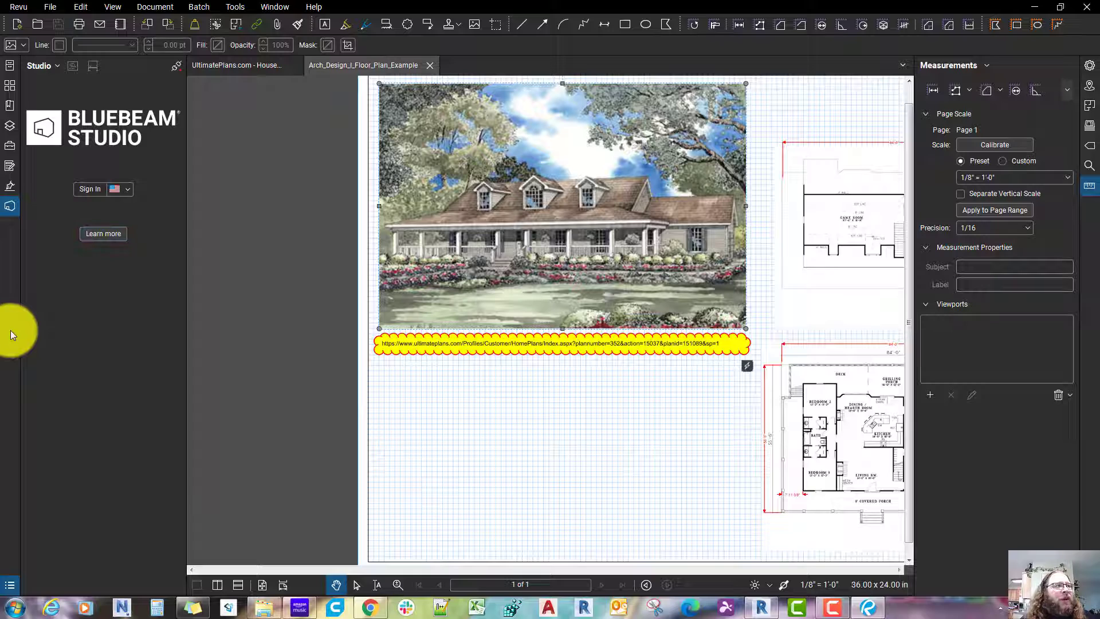
- Move the Markups List and the 3D Model Tree out of the lower dock into the side dock with Studio
click(10, 584)
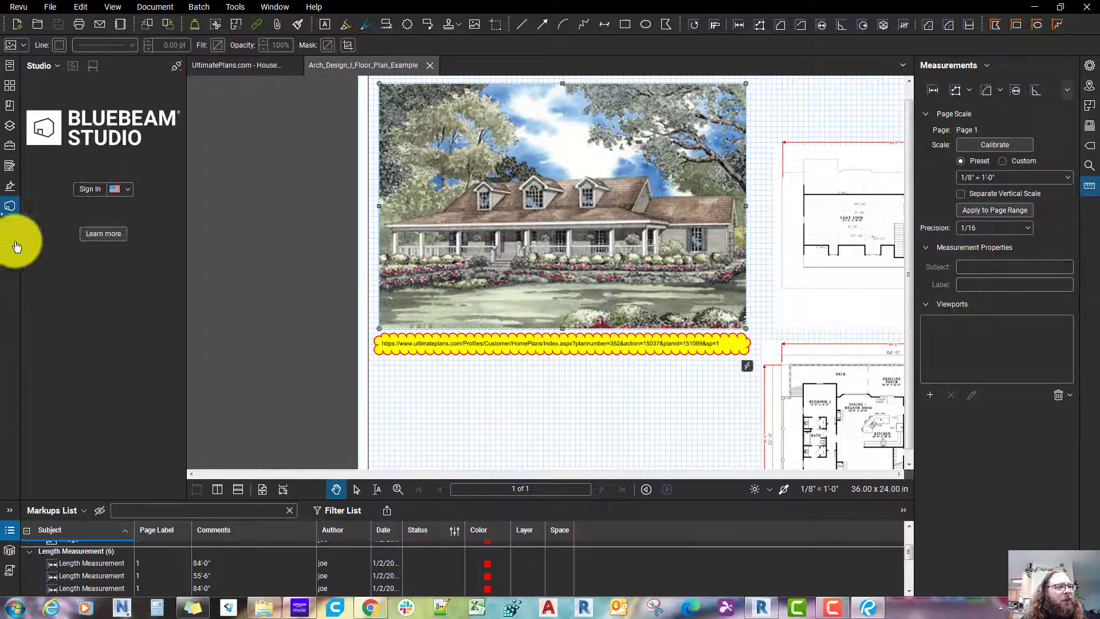
click(13, 235)
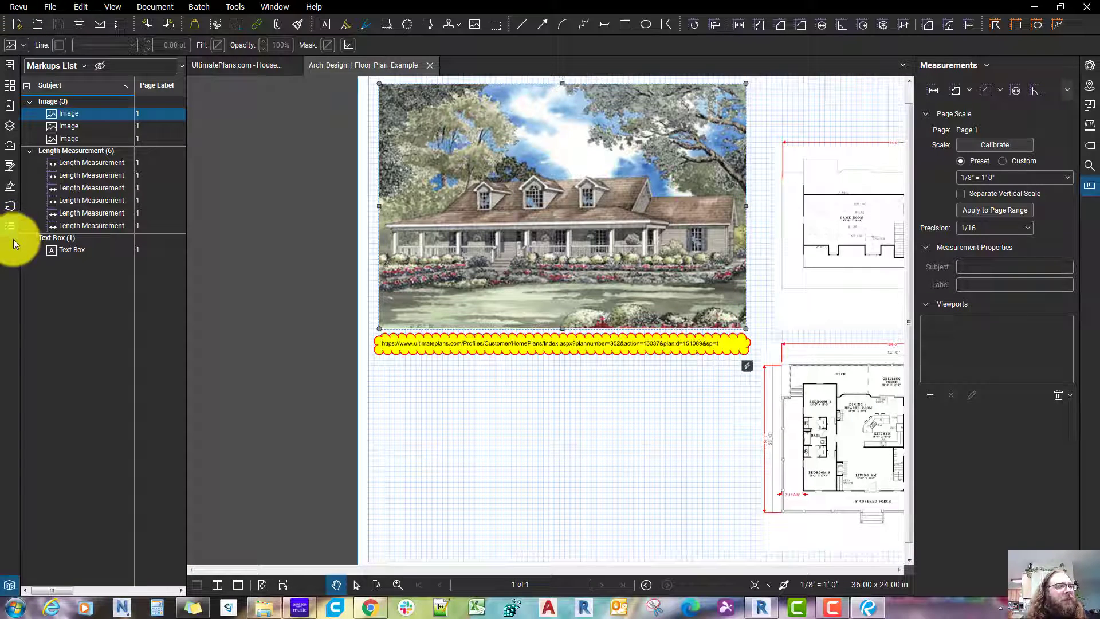
click(14, 582)
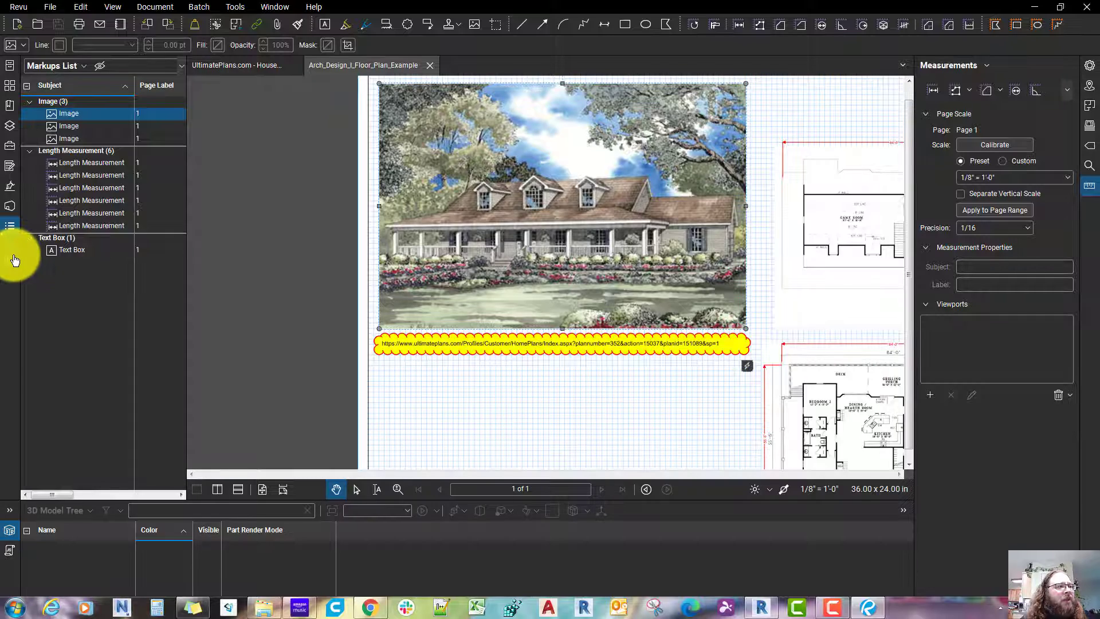
drag(15, 261, 12, 254)
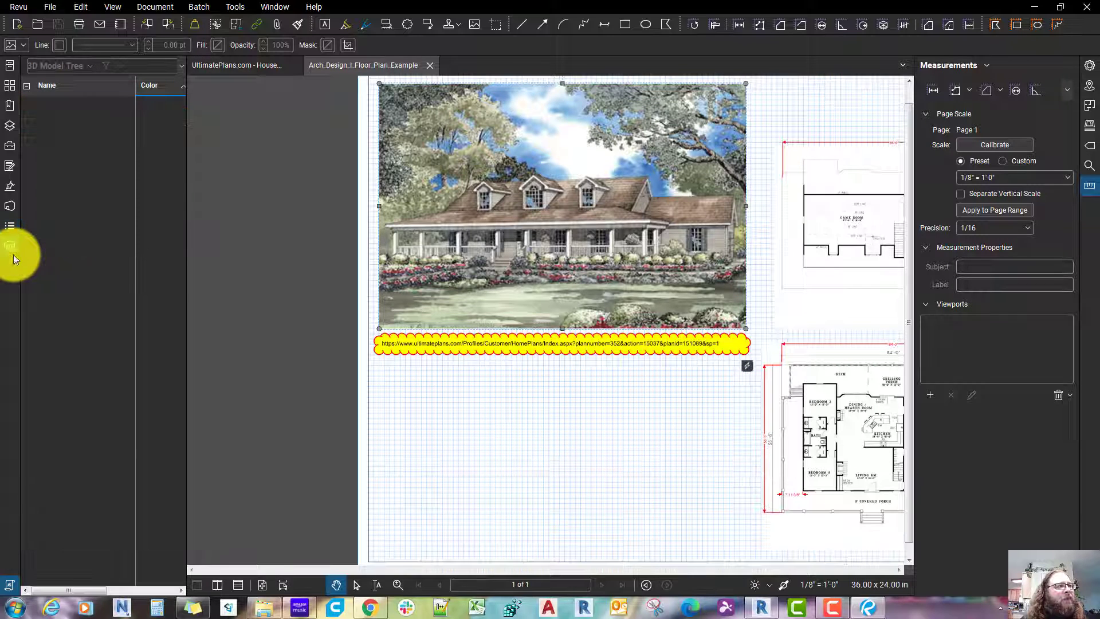
- Switch the interface profile to Revu and back to Revu Advanced
click(18, 7)
mouse_move(70, 92)
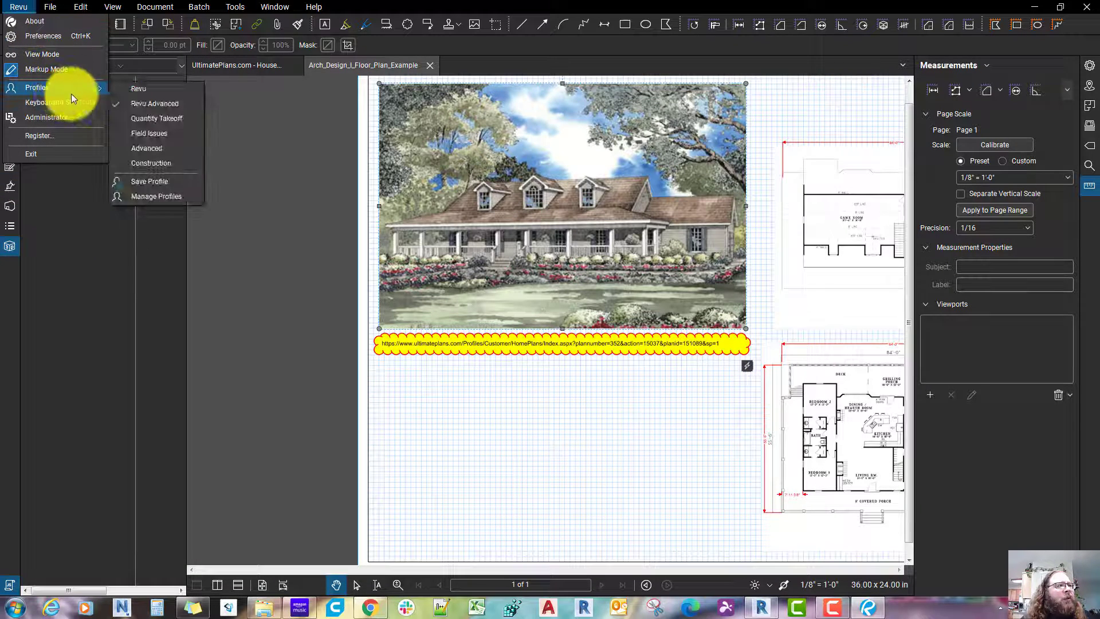
click(123, 89)
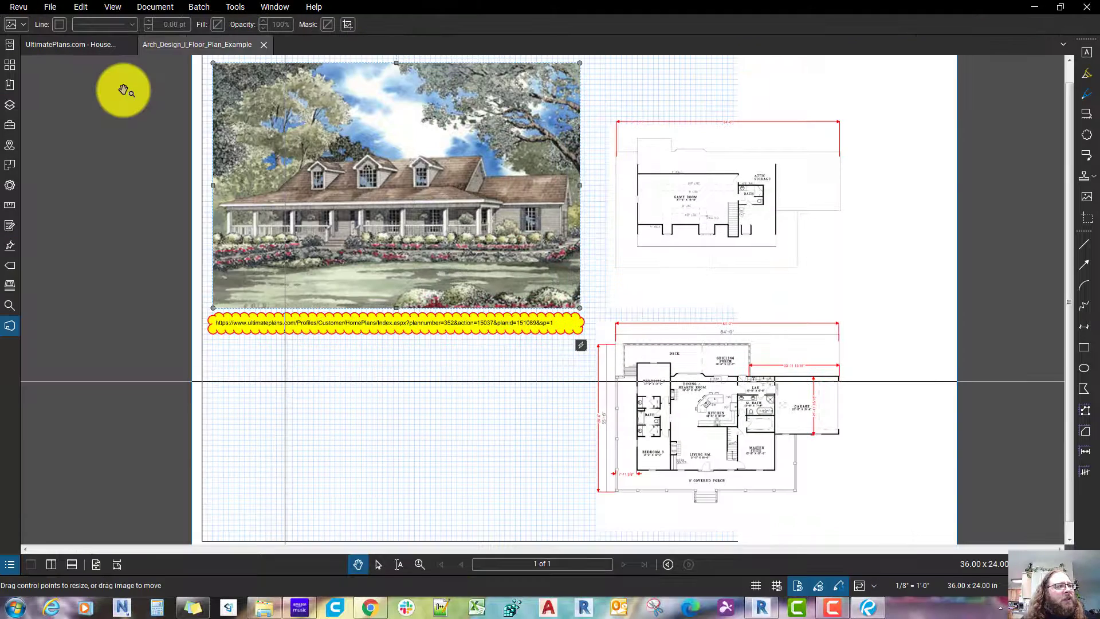
click(19, 7)
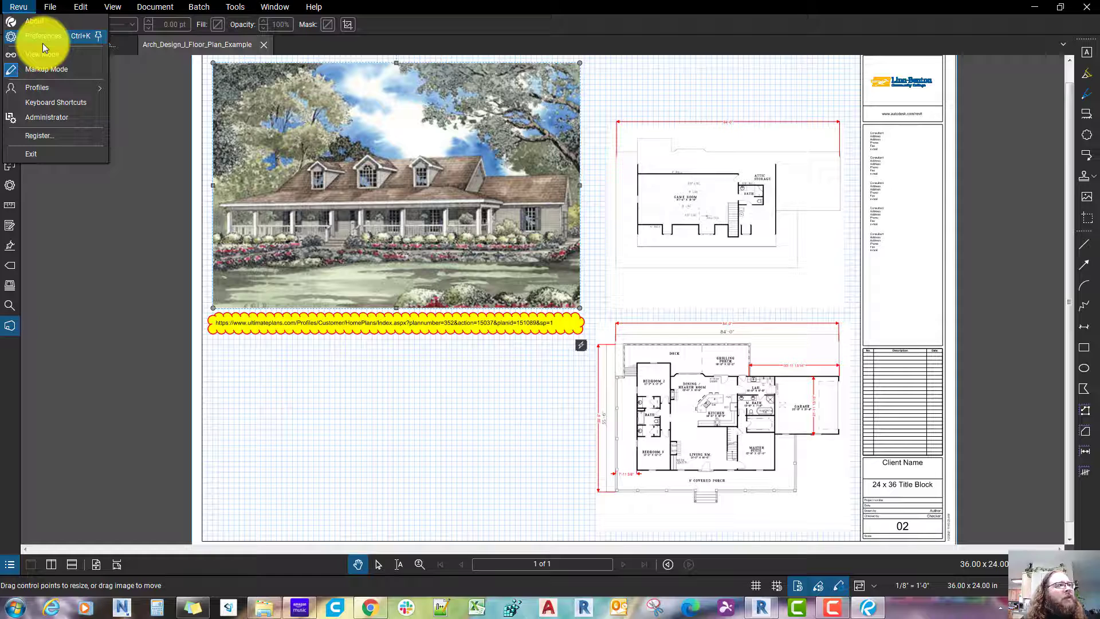
mouse_move(68, 87)
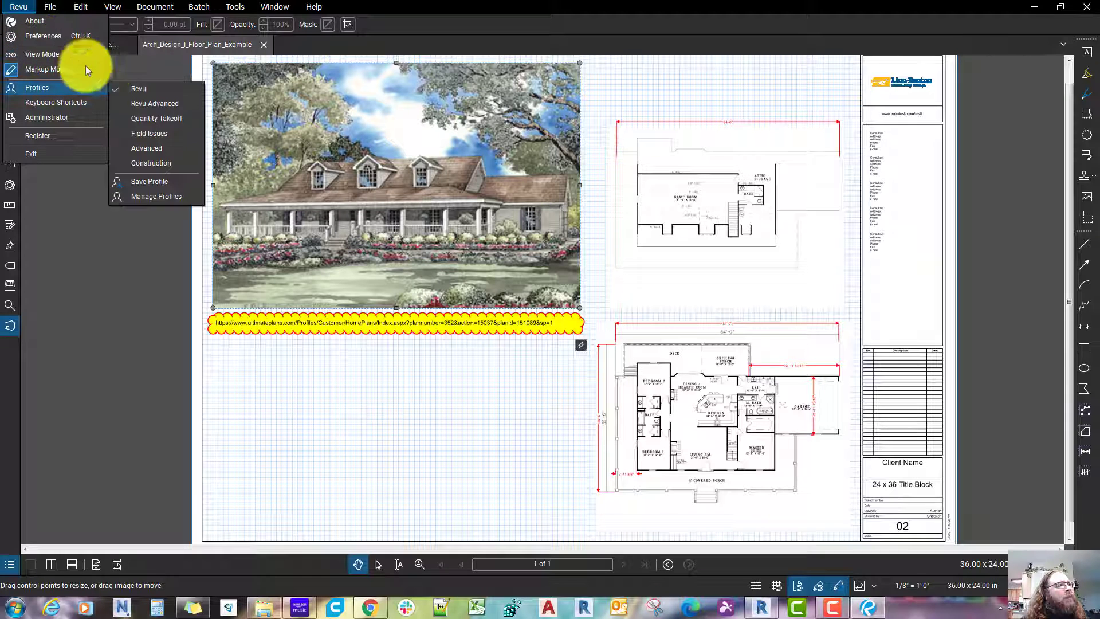
click(162, 105)
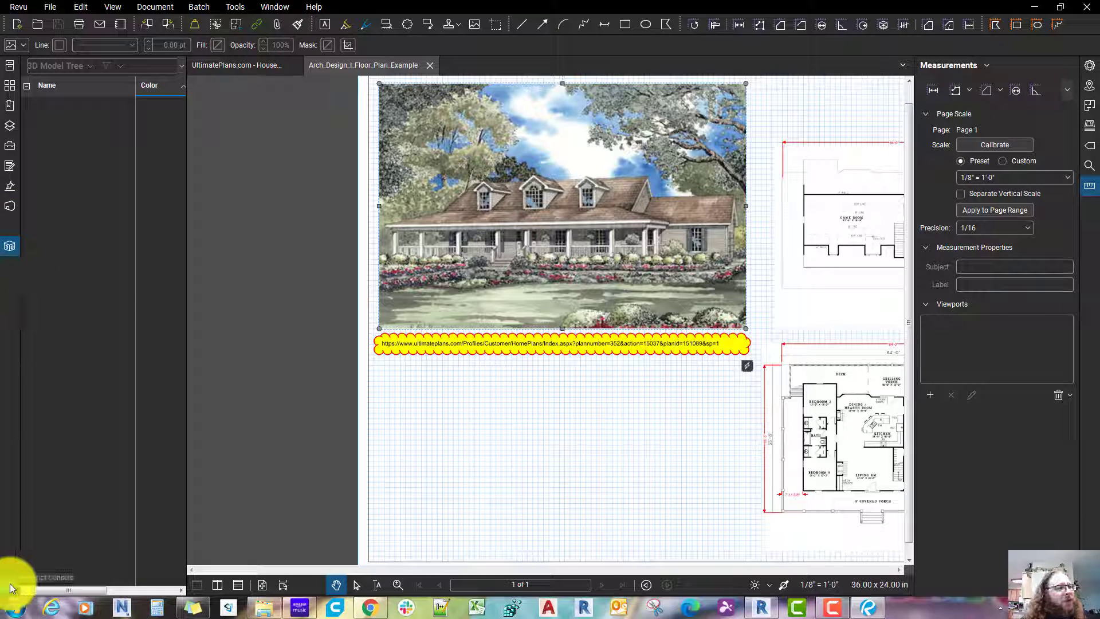
- Collapse the 3D Model Tree panel and show the Markups panel in the same side dock
double_click(187, 159)
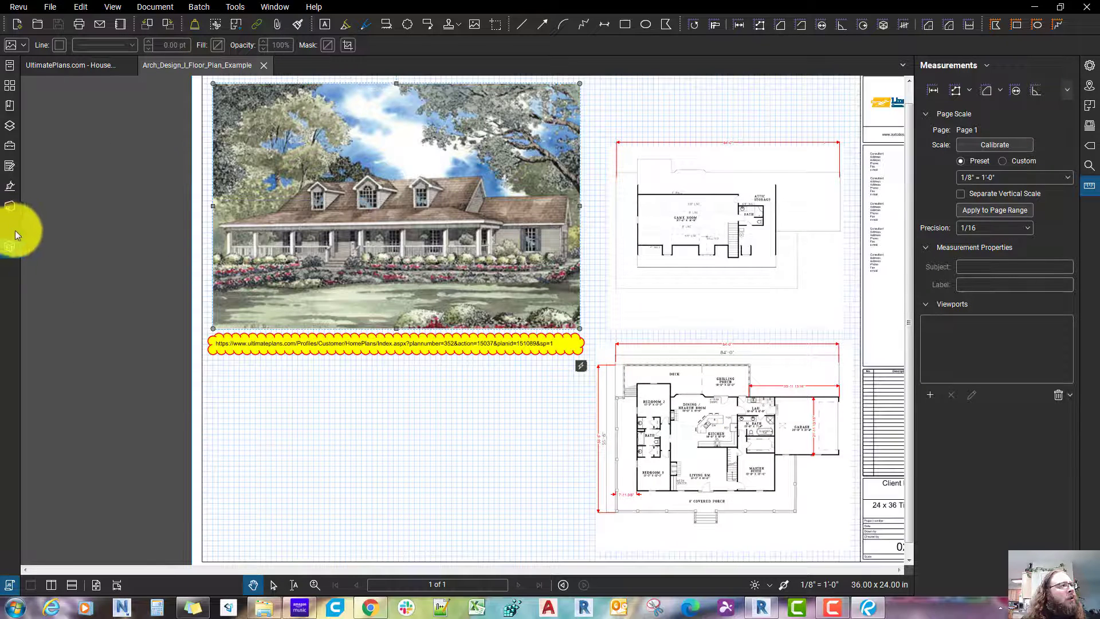
right_click(10, 230)
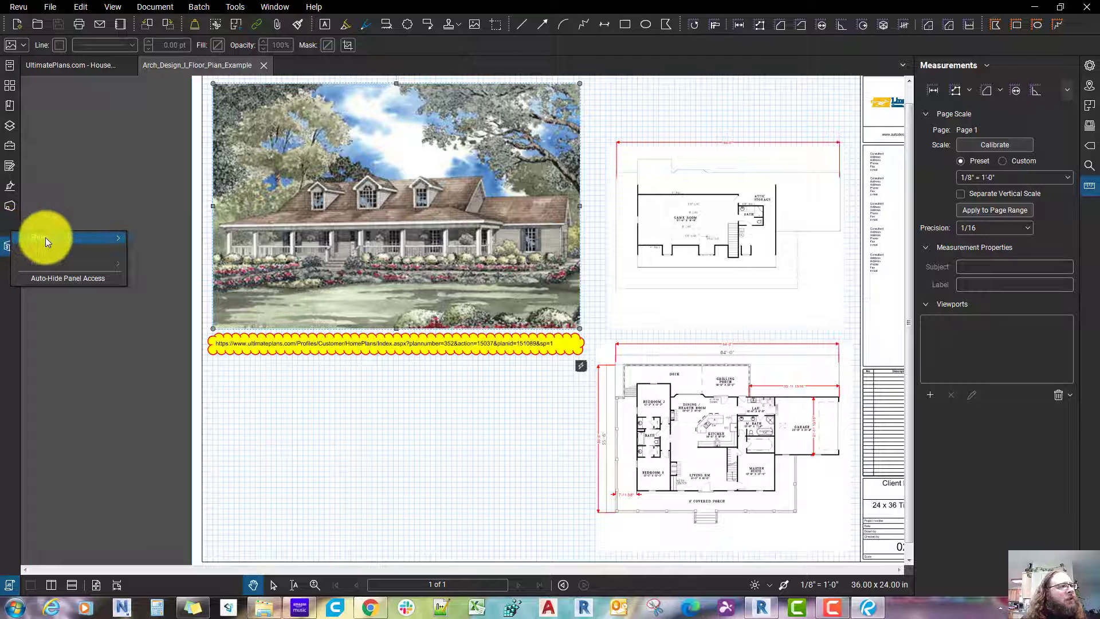
mouse_move(45, 237)
key(Down)
key(Down)
key(Down)
key(Down)
key(Down)
key(Down)
key(Down)
key(Down)
key(Down)
key(Down)
key(Down)
key(Down)
key(Down)
key(Down)
key(Down)
key(Down)
key(Down)
key(Down)
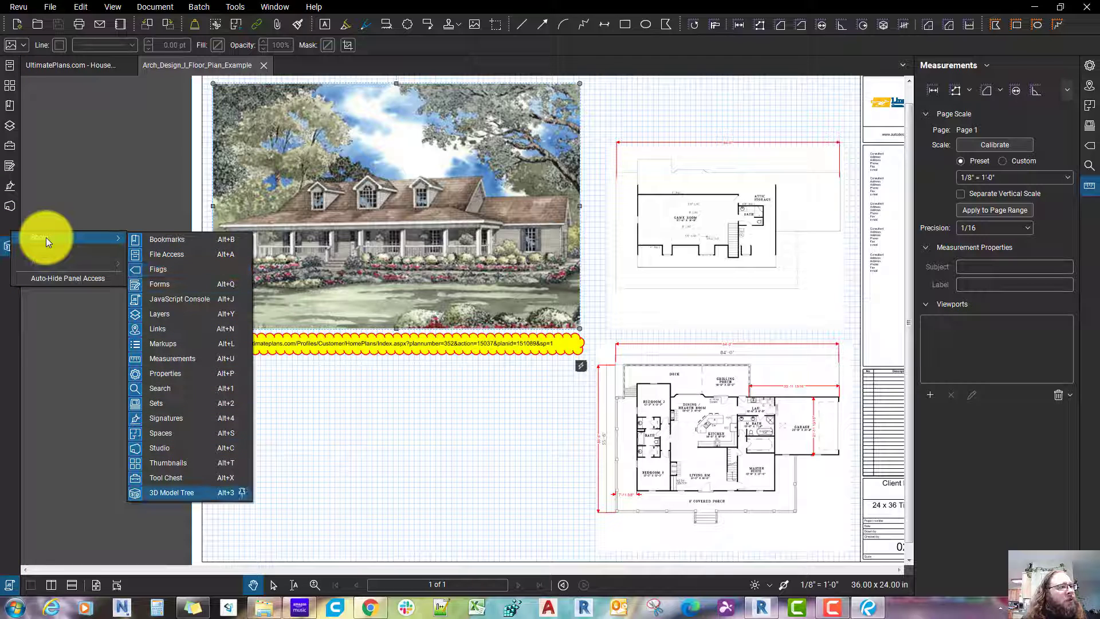
key(Up)
key(Up)
key(Up)
key(Up)
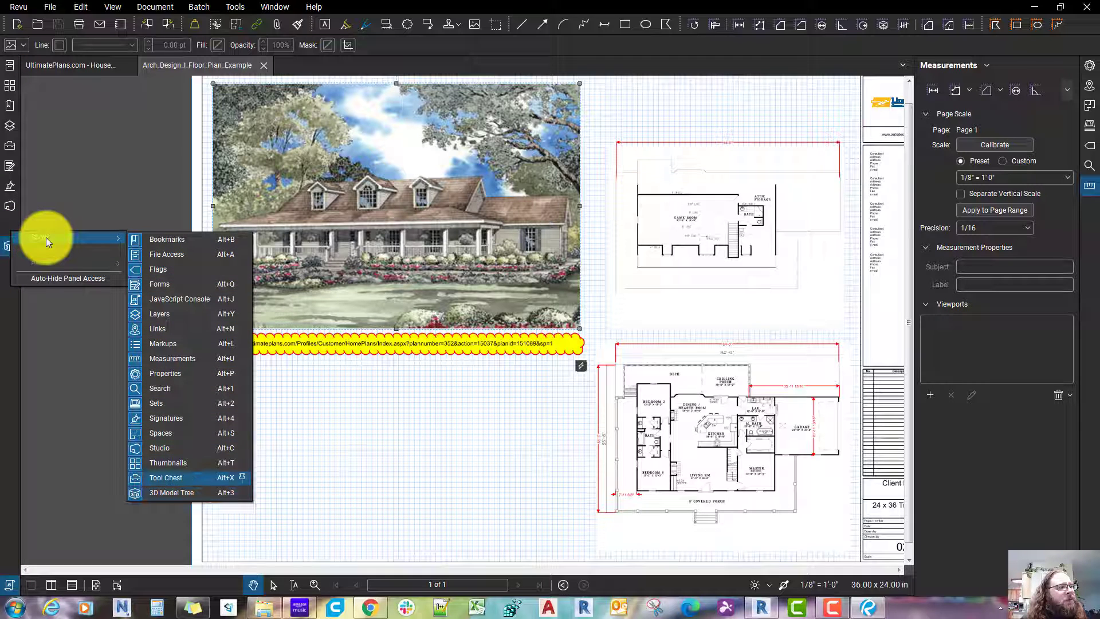
click(153, 344)
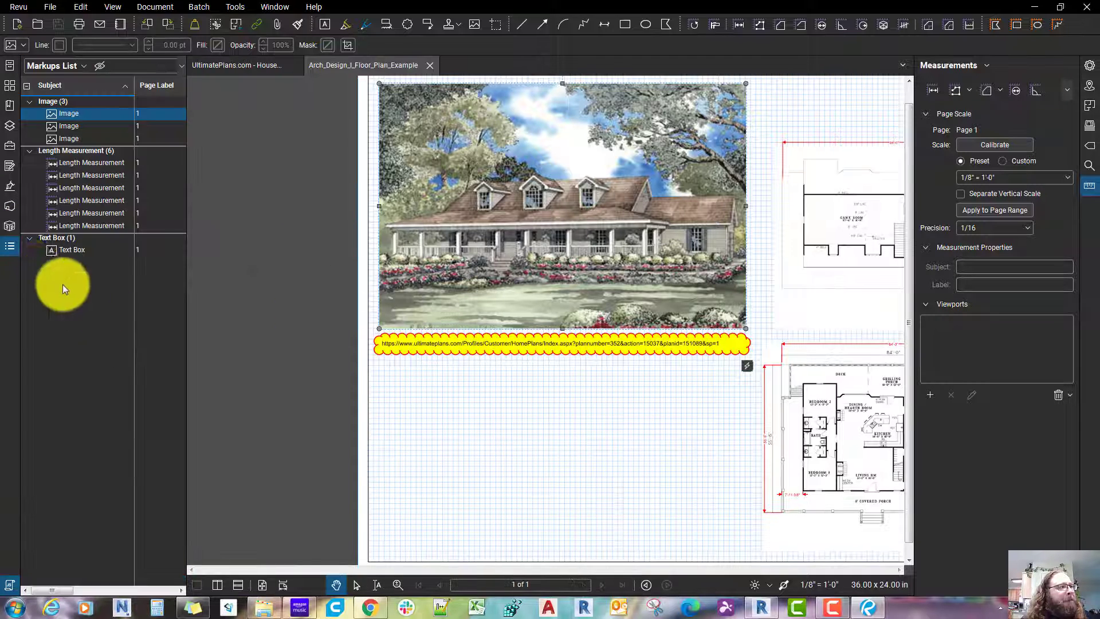
click(12, 247)
click(11, 247)
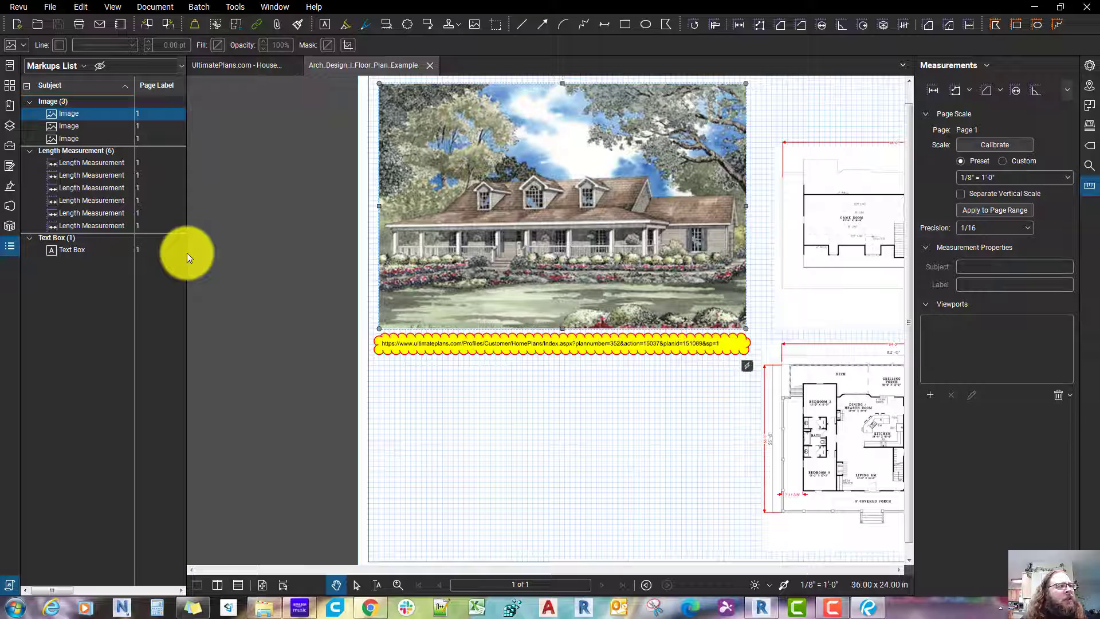
- Switch the active interface profile to Advanced
click(19, 7)
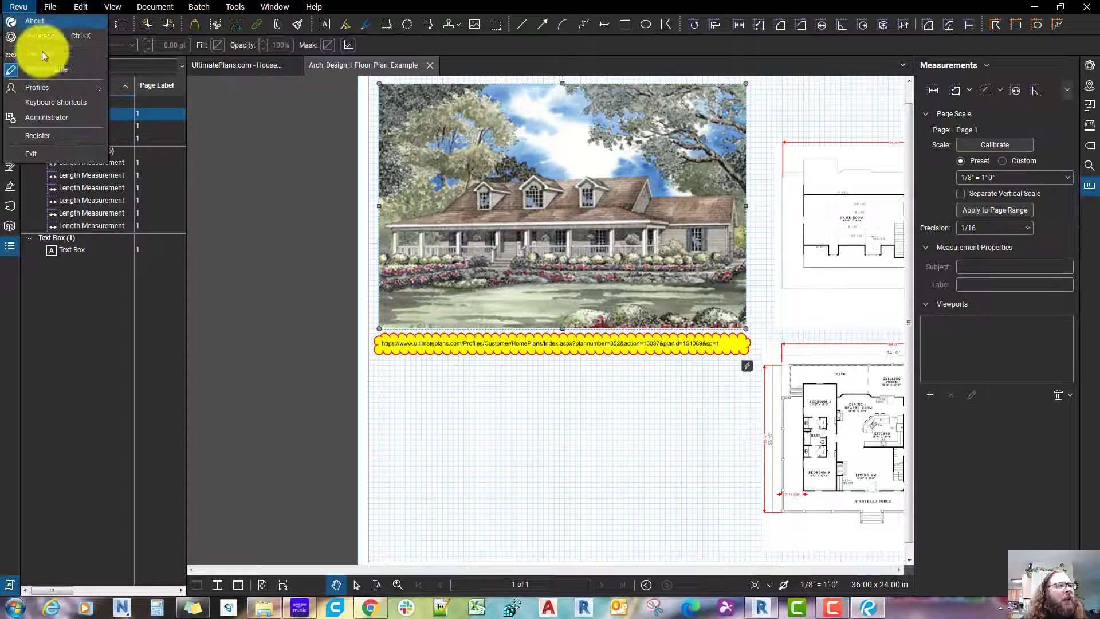
mouse_move(57, 85)
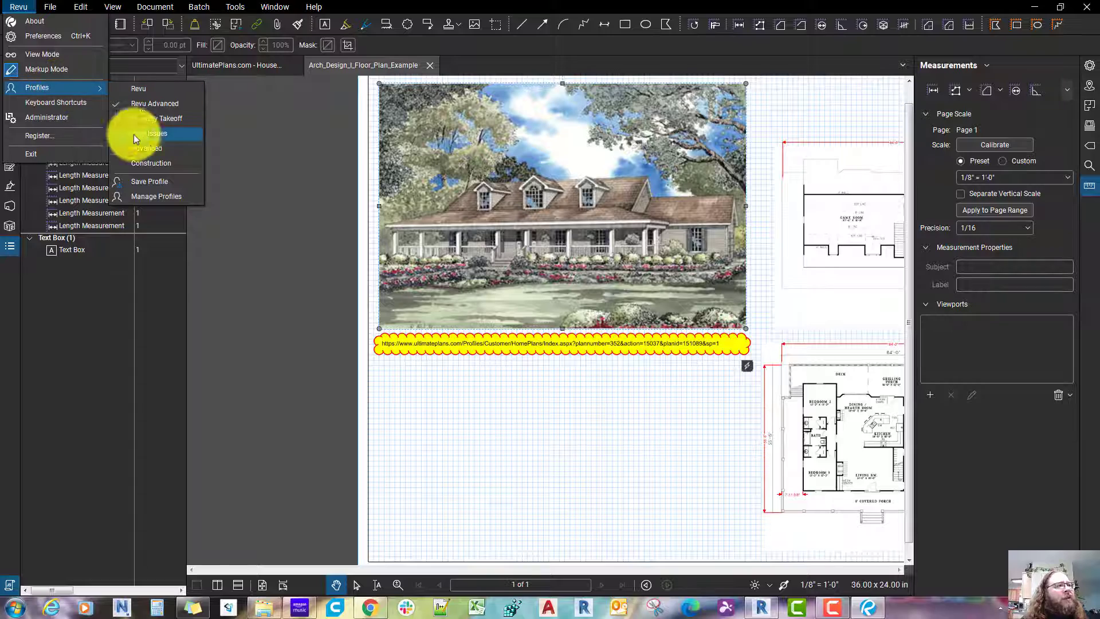
click(162, 151)
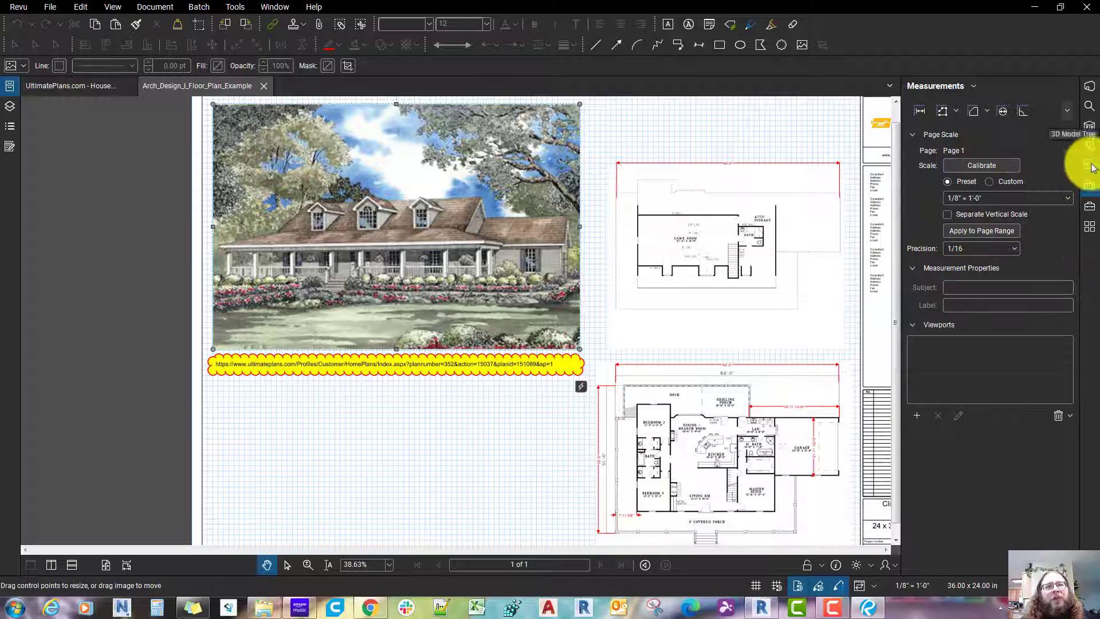
- Look through the page thumbnails, the house picture's image properties and the layers
click(1089, 146)
click(1089, 226)
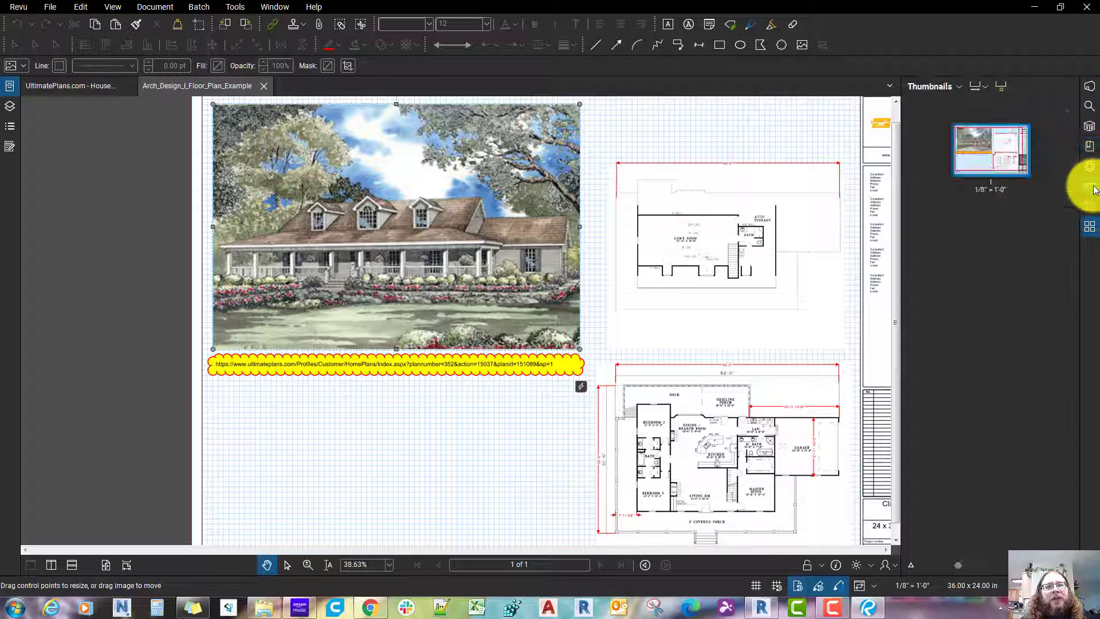
click(1090, 167)
click(1091, 169)
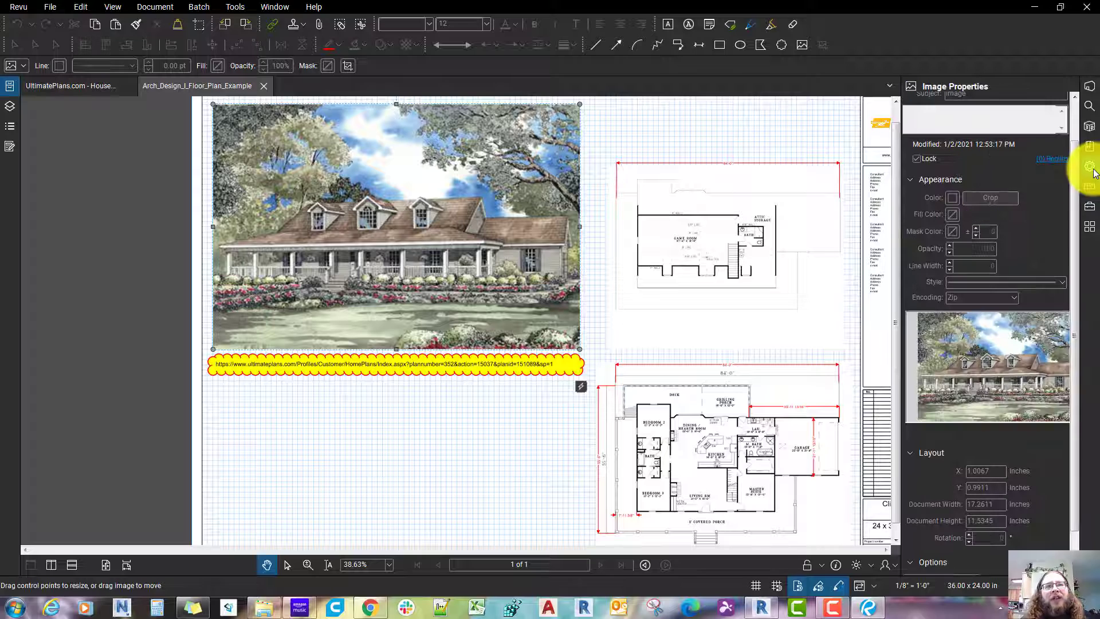
click(11, 107)
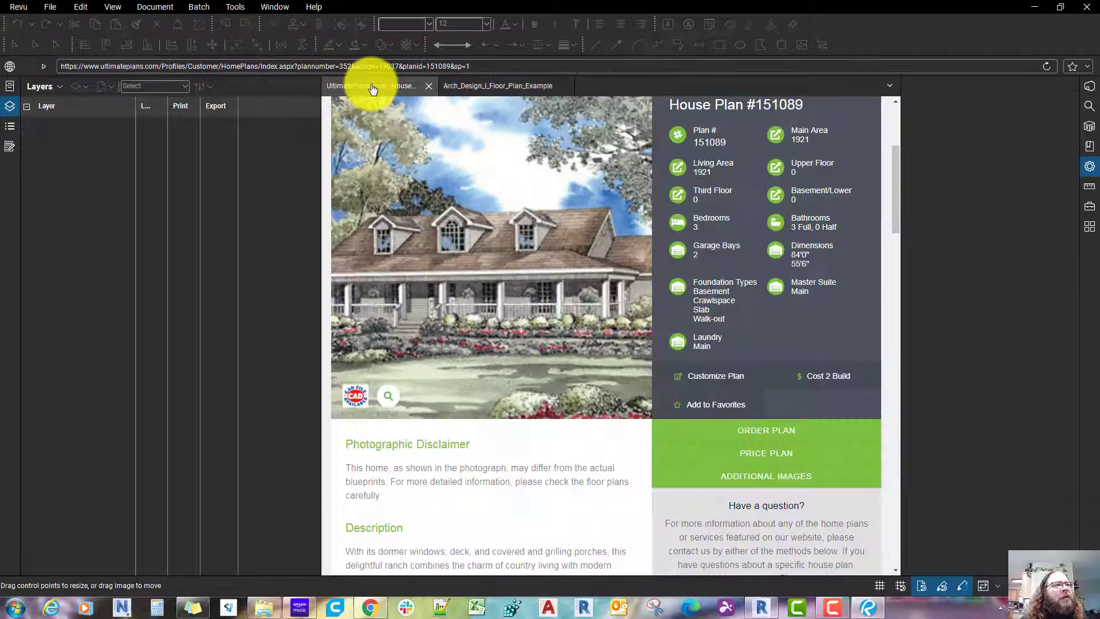
- Close the UltimatePlans.com web page tab, keeping the floor plan document open
click(370, 85)
key(ctrl+w)
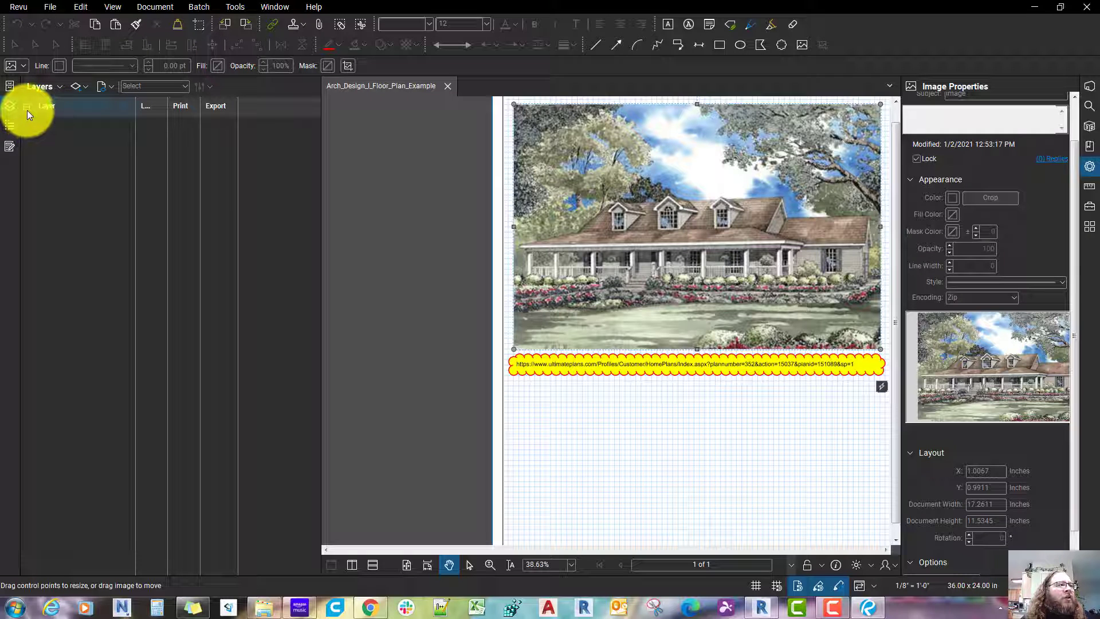
- Locate several length measurements and the web address text box on the plan from the Markups List, and collapse the list
click(8, 134)
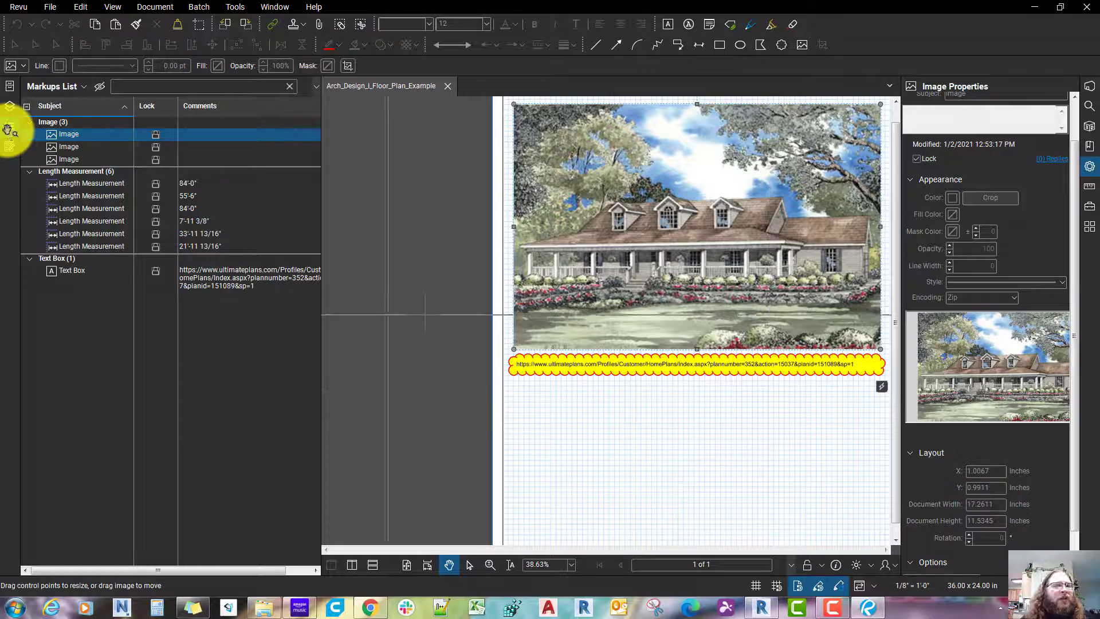
click(95, 182)
key(Down)
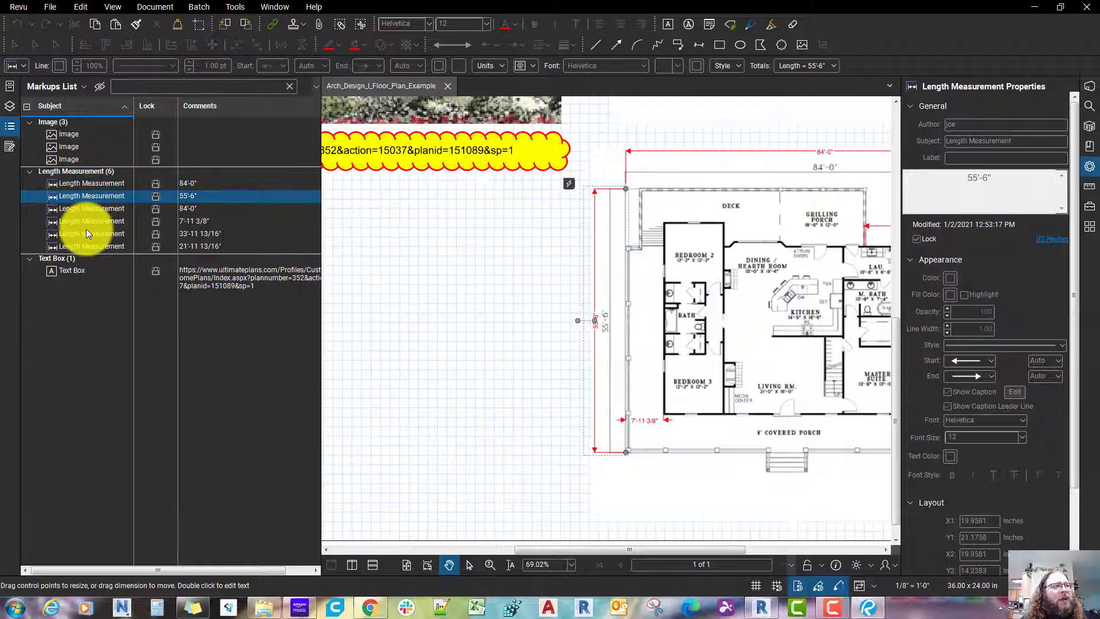
click(87, 232)
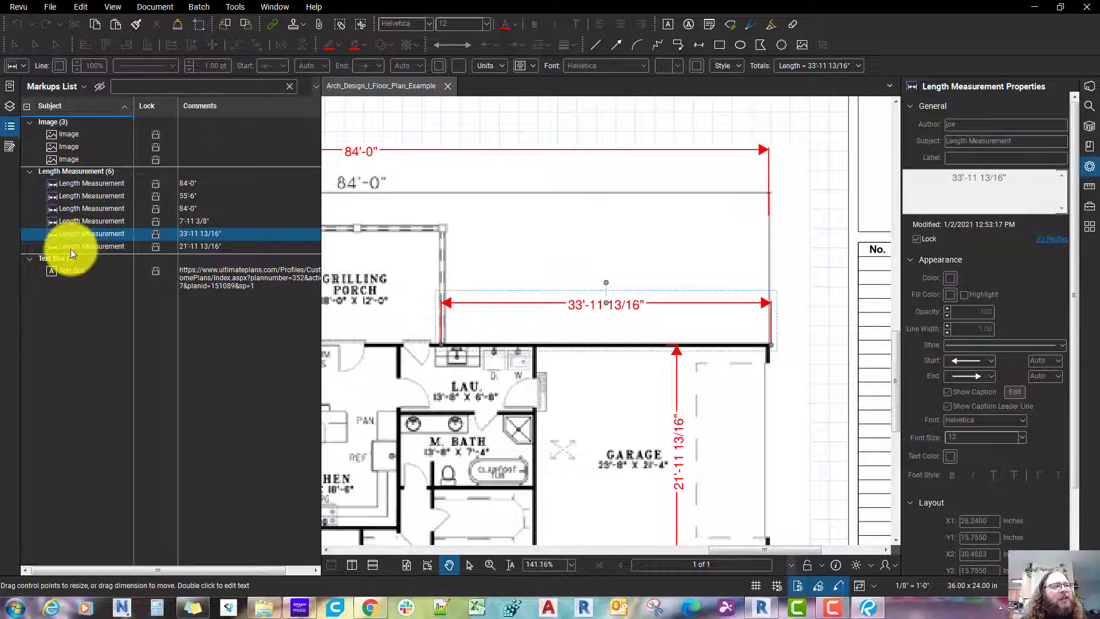
click(70, 247)
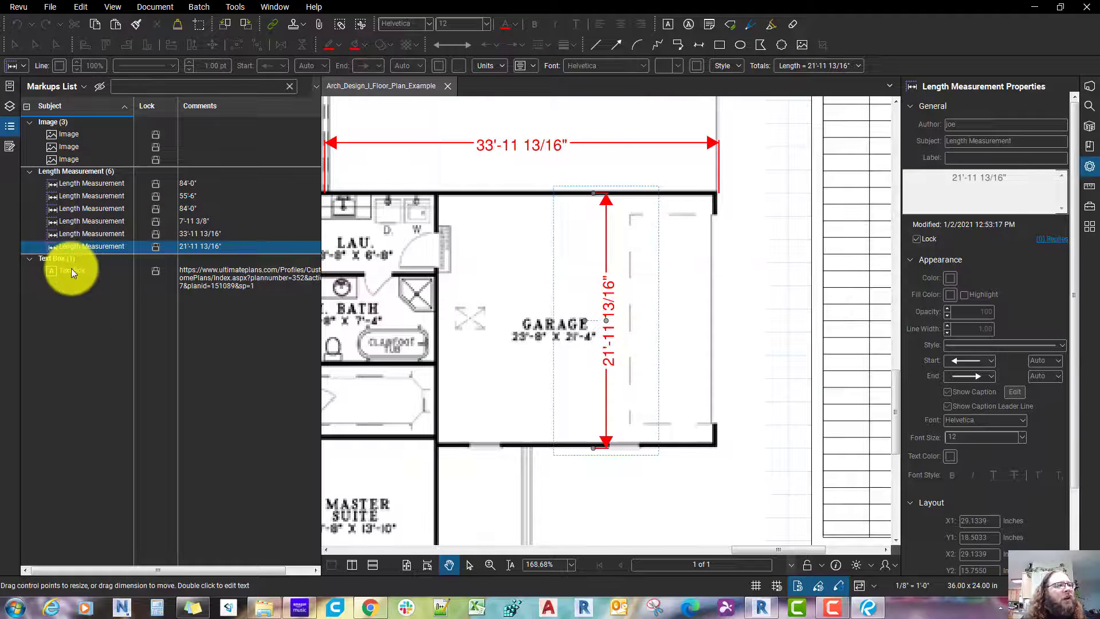
click(71, 268)
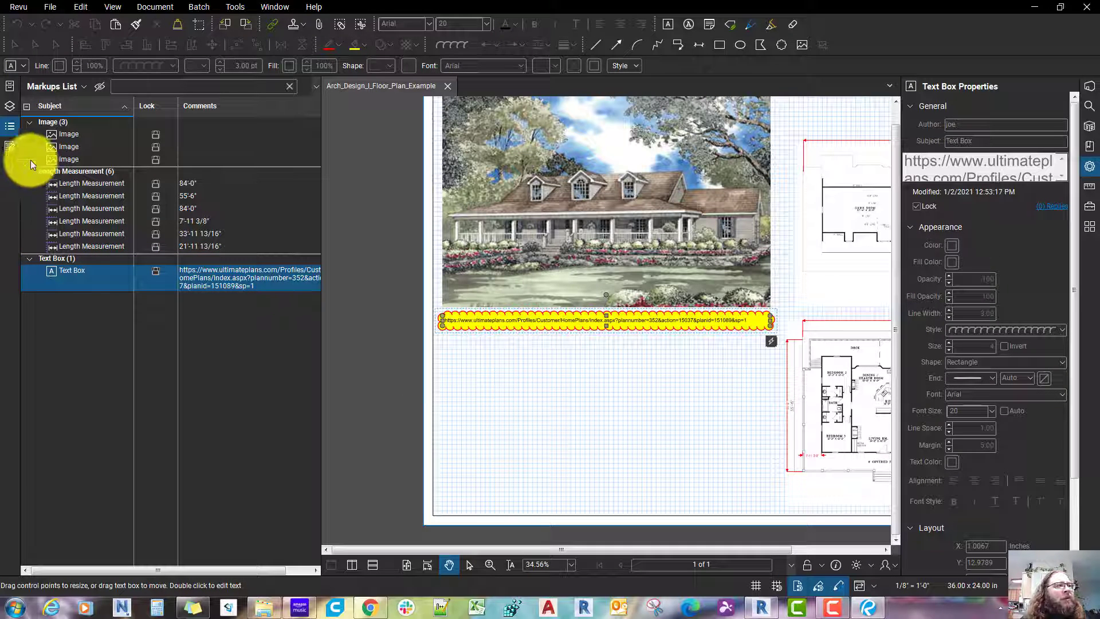
click(12, 131)
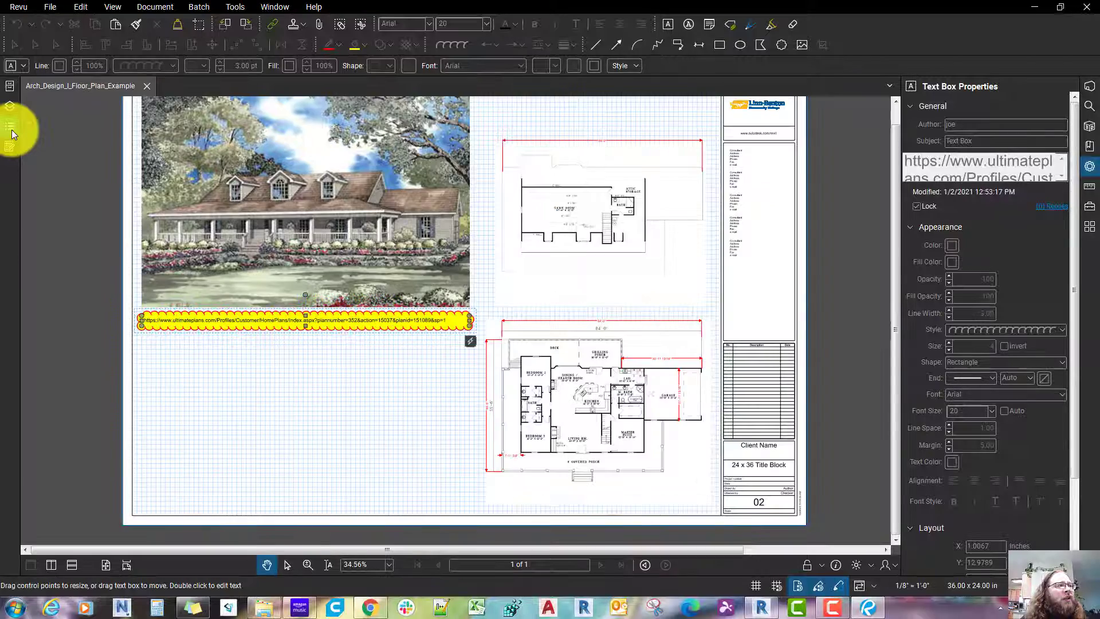
- Expand and collapse the Markups List, and collapse the Properties panel so the drawing fills the workspace
click(12, 132)
click(12, 133)
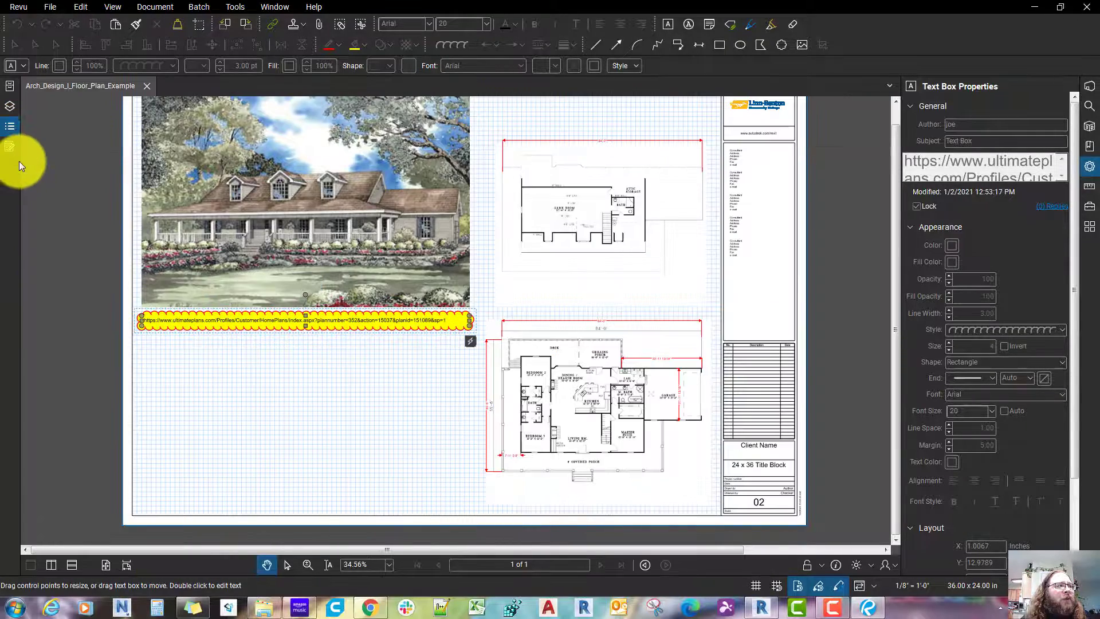
click(18, 160)
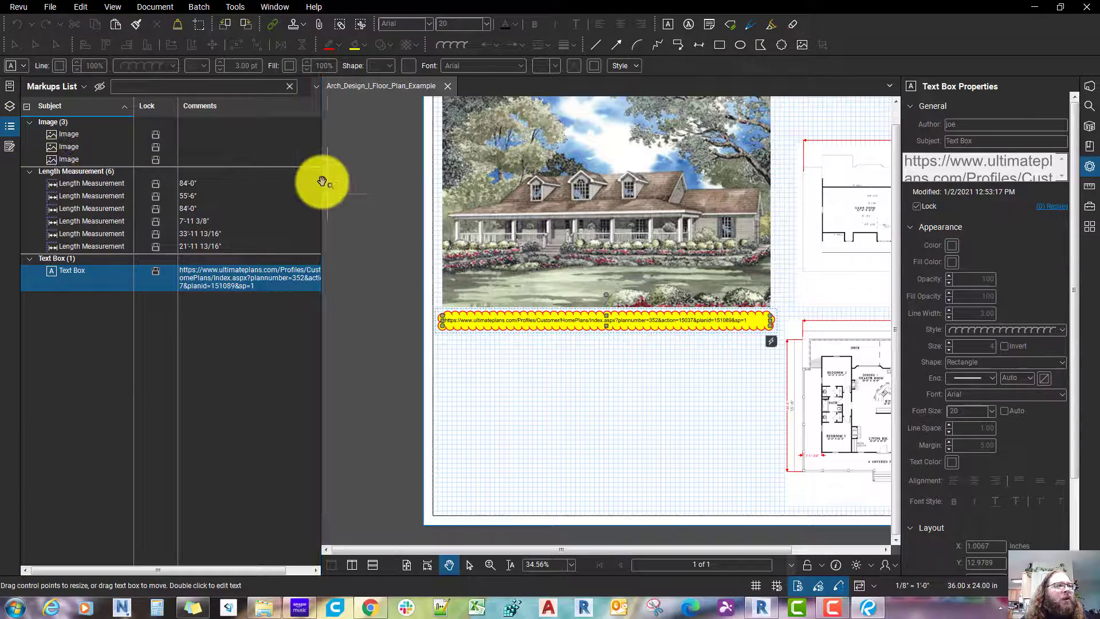
click(322, 182)
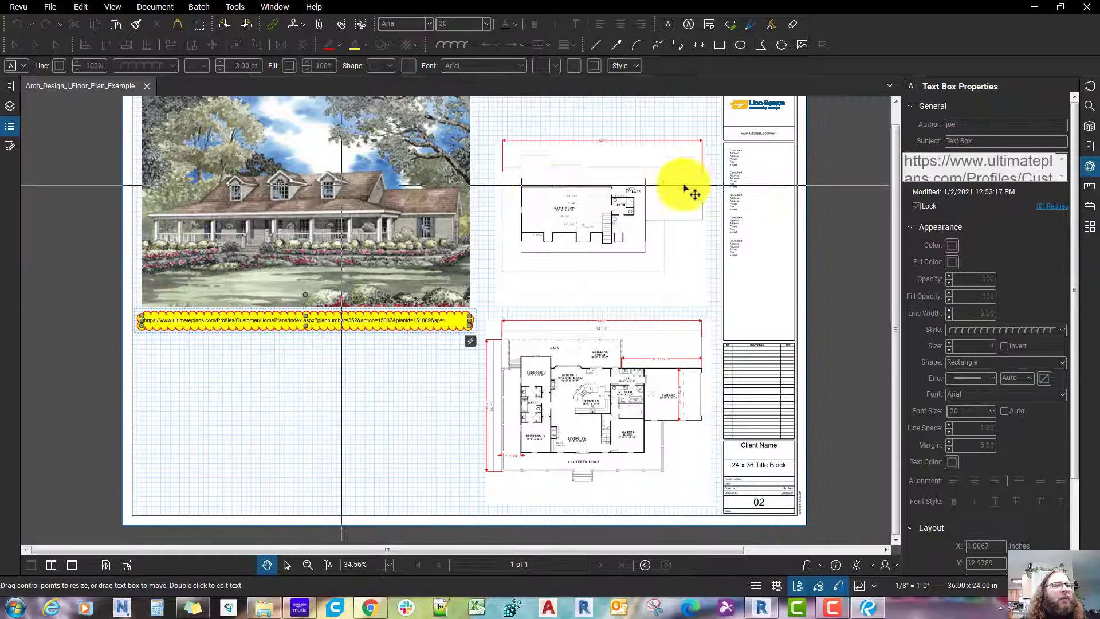
click(900, 185)
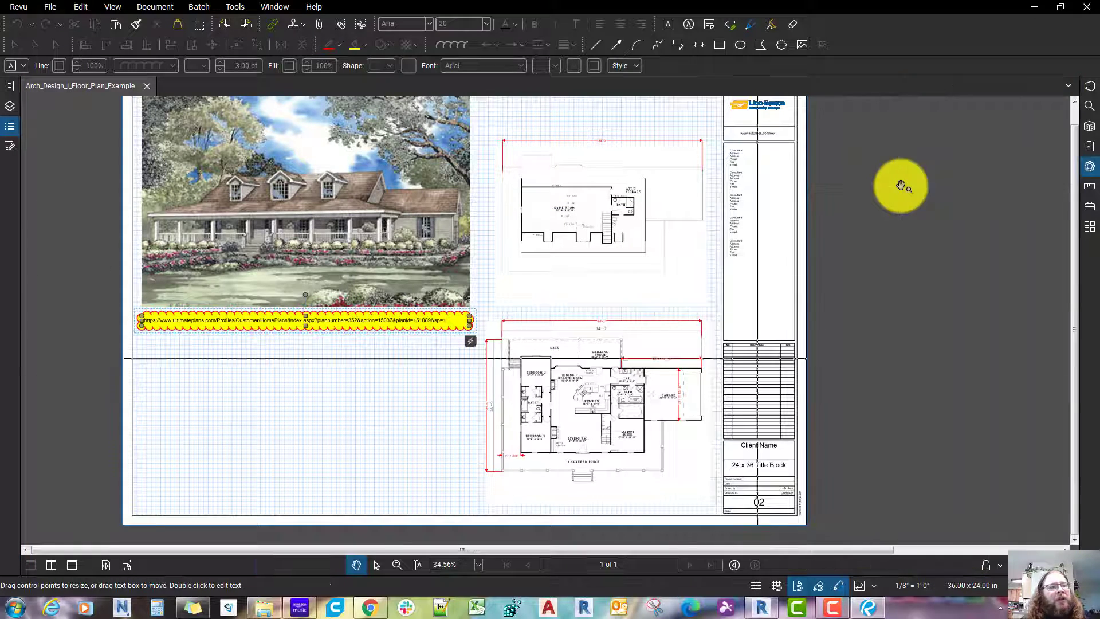
- Split the floor plan view vertically and return it to a single view
click(50, 565)
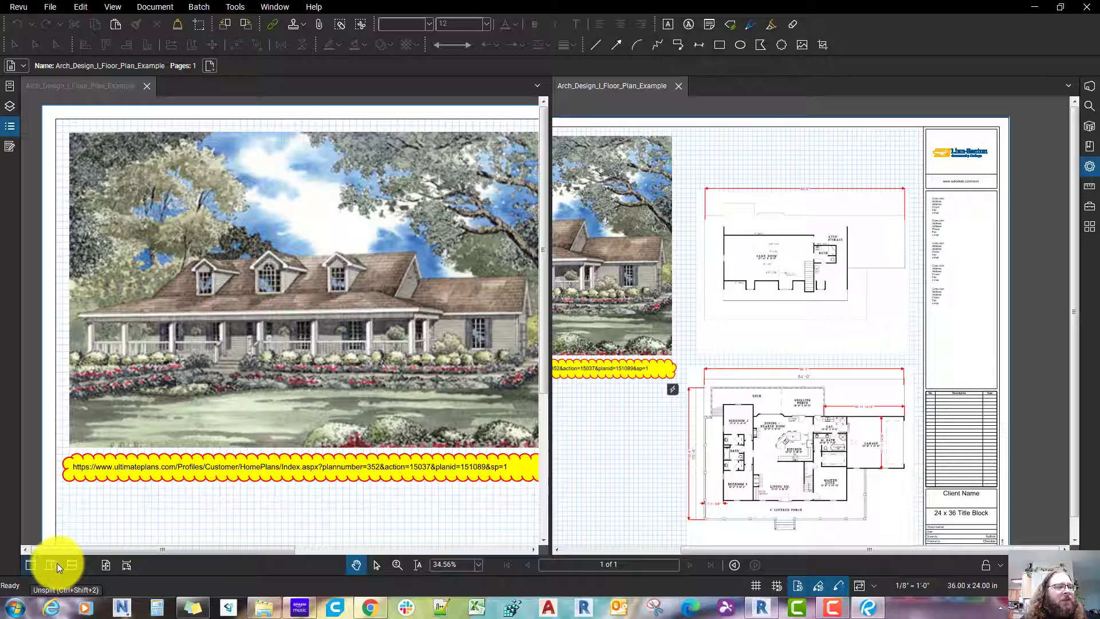
click(30, 566)
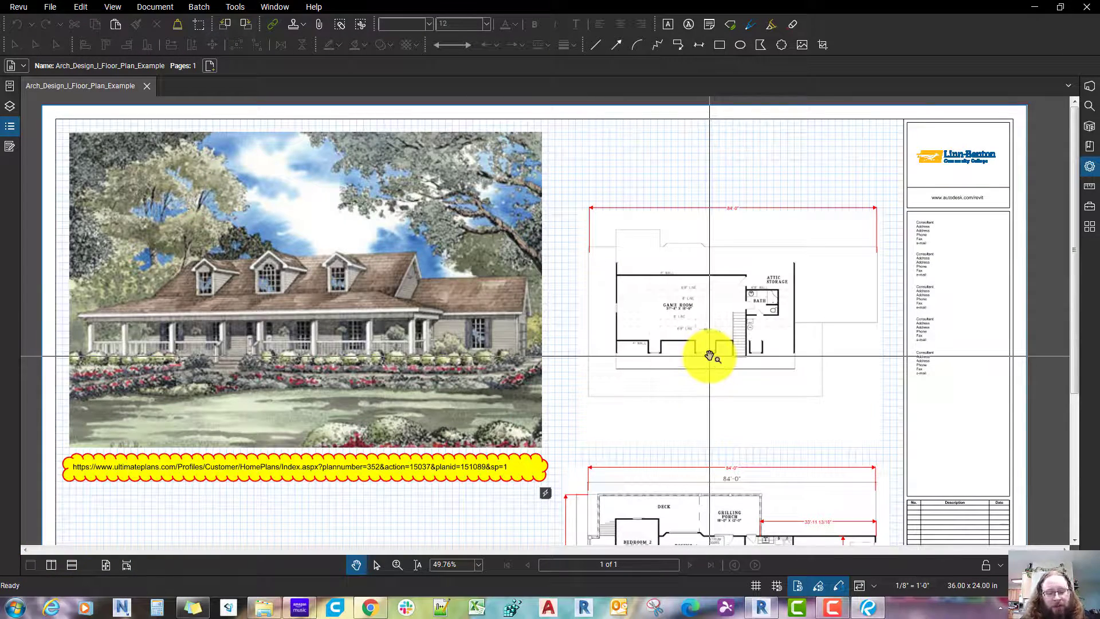
- Open Arch_Design_24x36_Grid.pdf from the Architectural Design folder and show its whole sheet in a split view beside the floor plan
key(ctrl+o)
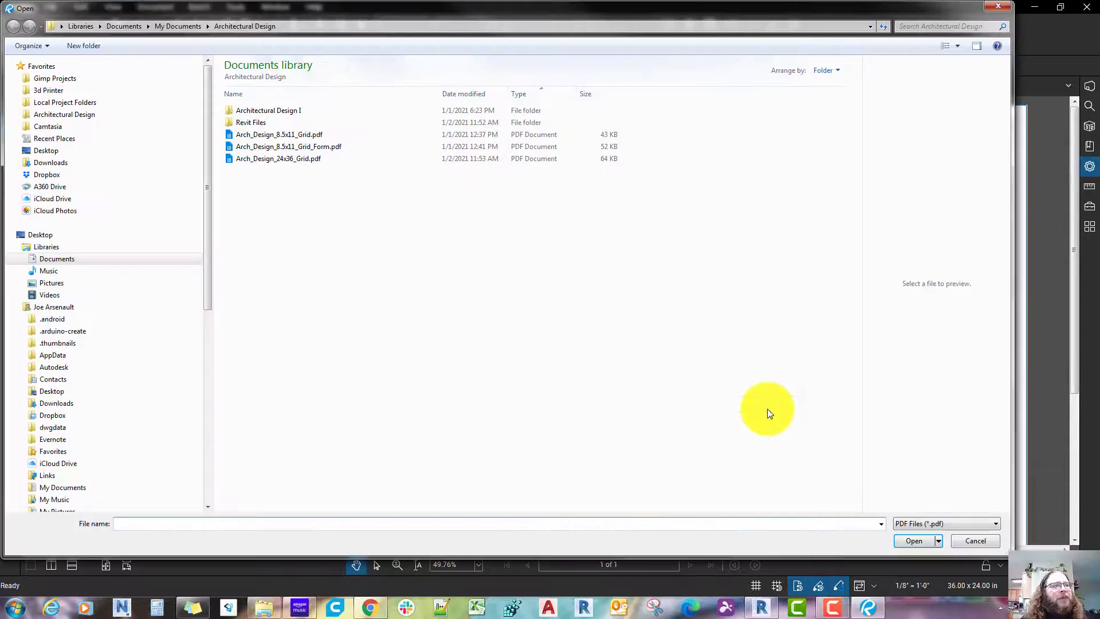
double_click(287, 163)
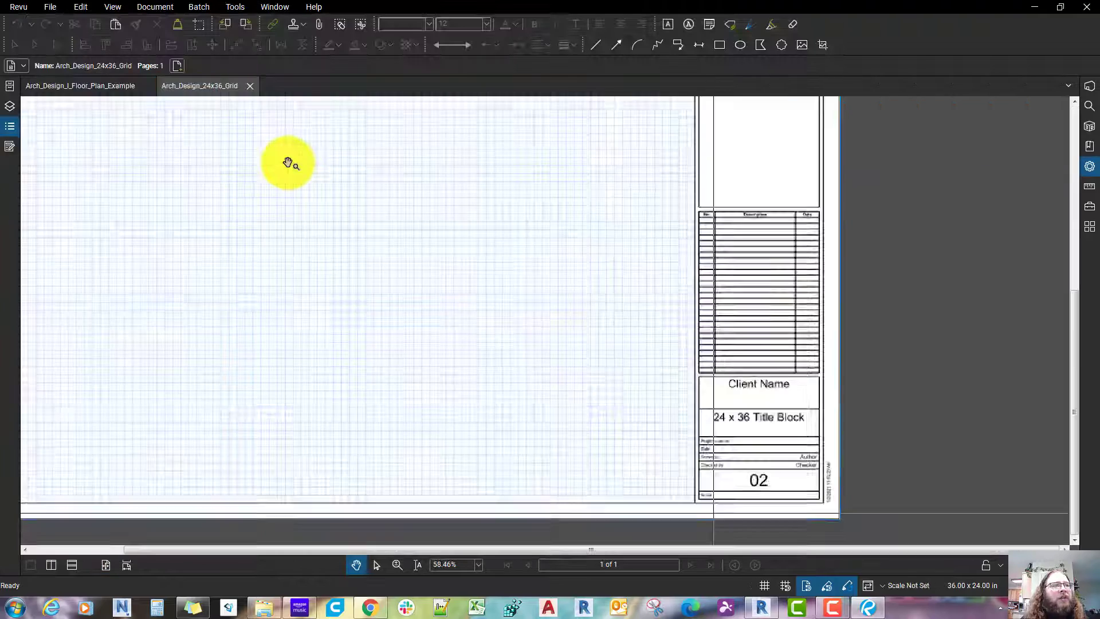
scroll(288, 163, down, 3)
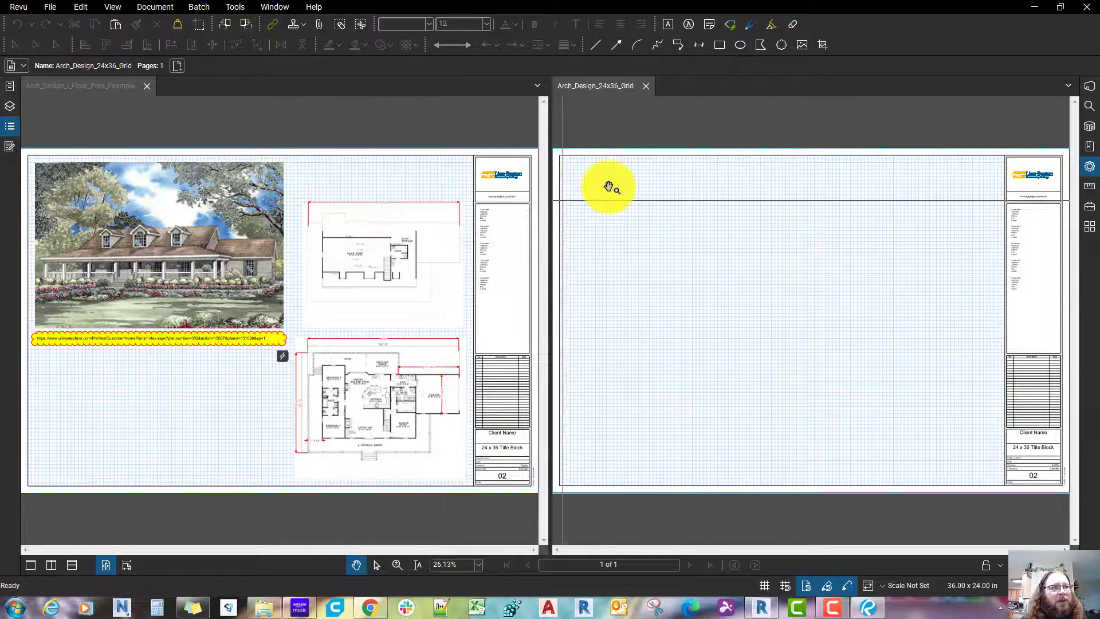
- Split the grid sheet's view once more, and unsplit it to leave two side-by-side views
key(ctrl+2)
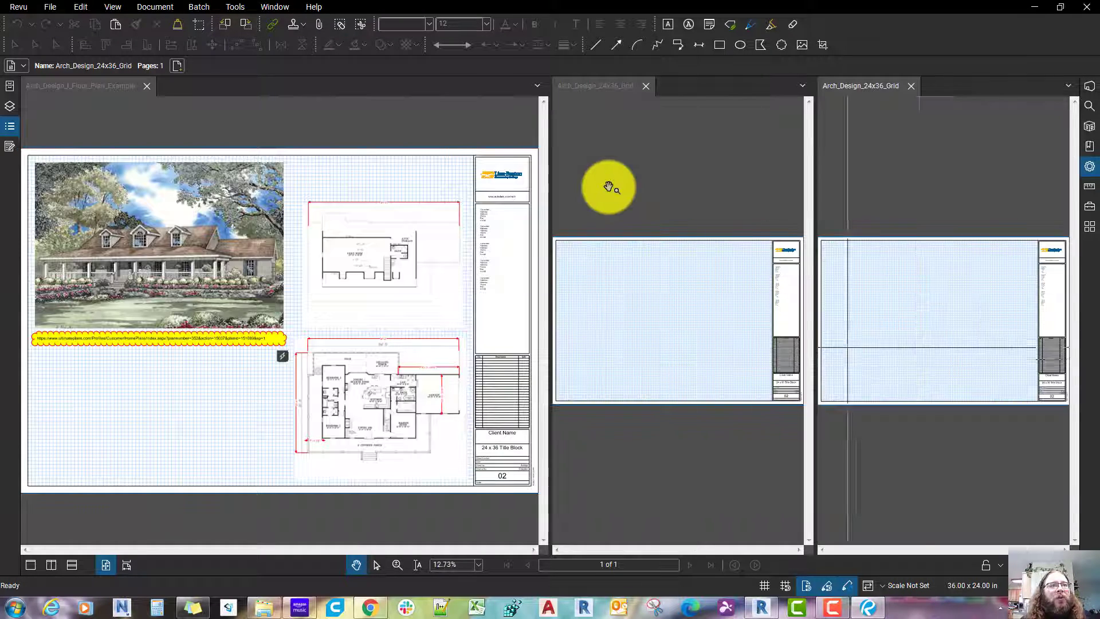
click(608, 187)
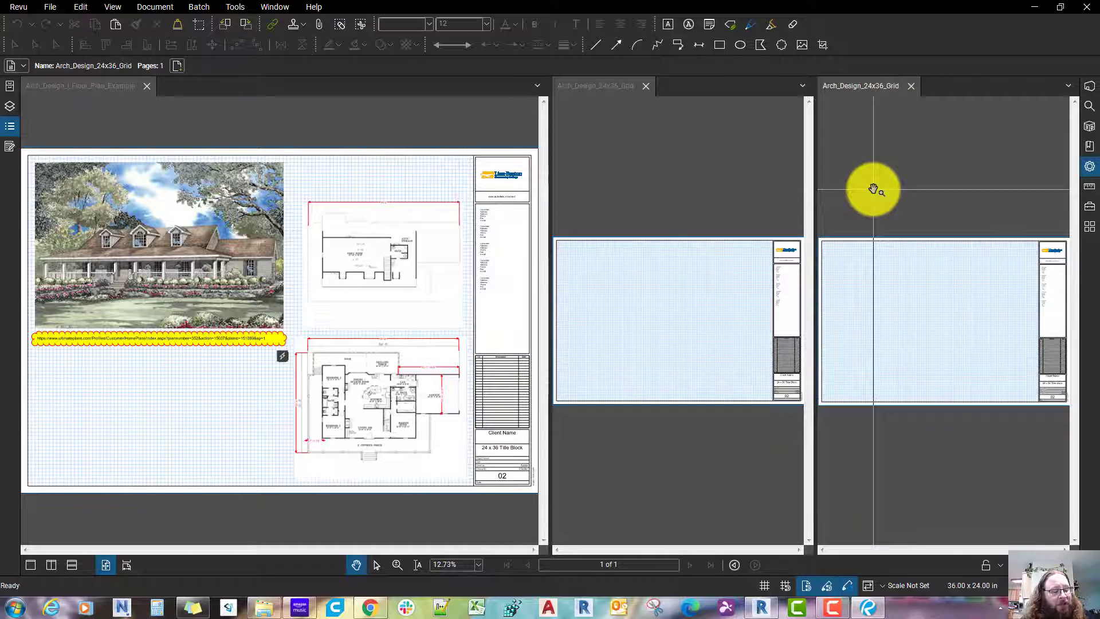
key(ctrl+shift+2)
drag(902, 329, 873, 318)
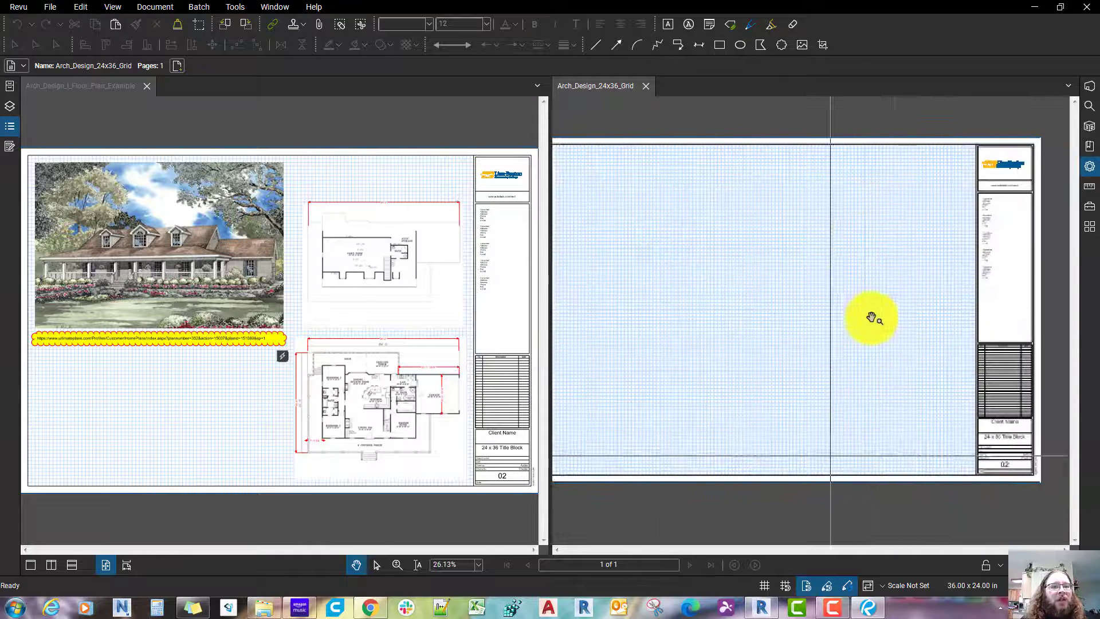
- Synchronize the floor plan and grid sheet views using the Document option
click(868, 590)
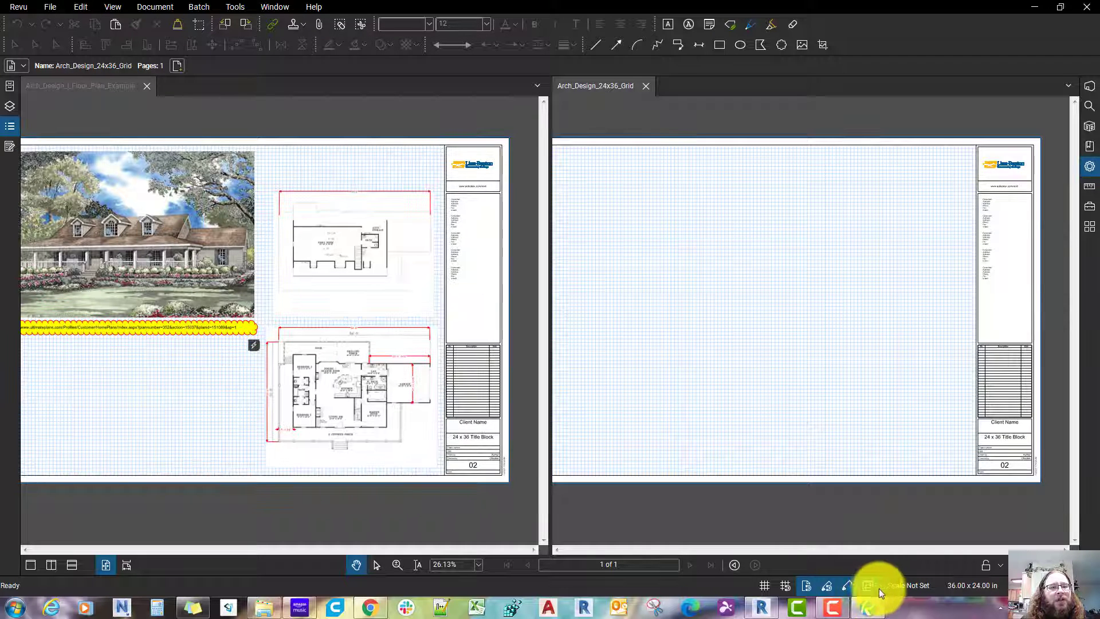
click(884, 587)
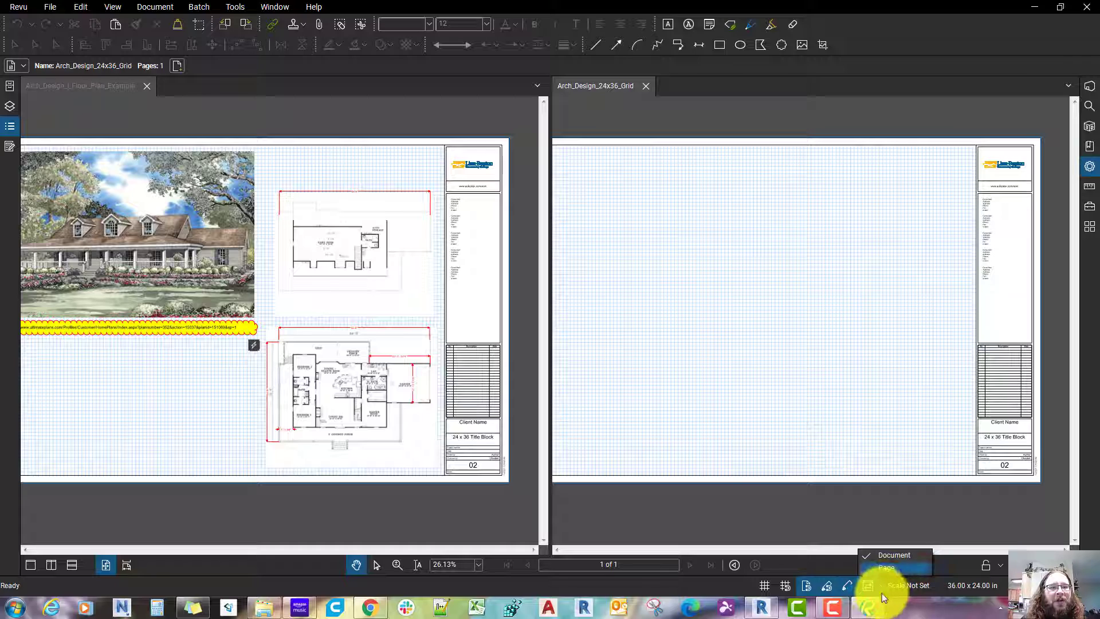
click(902, 556)
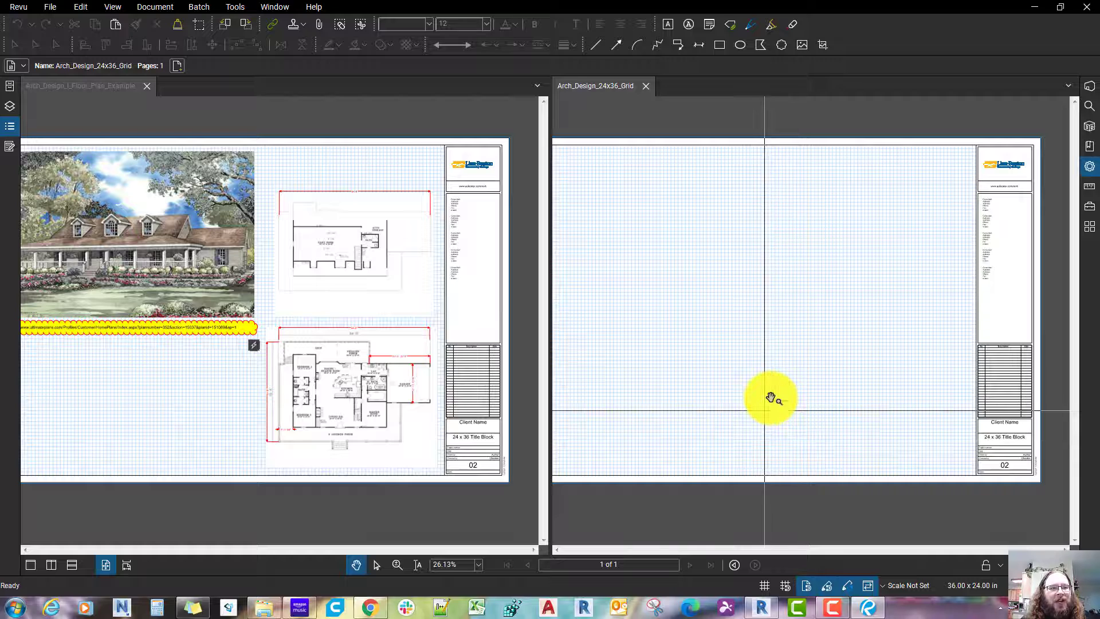
click(881, 586)
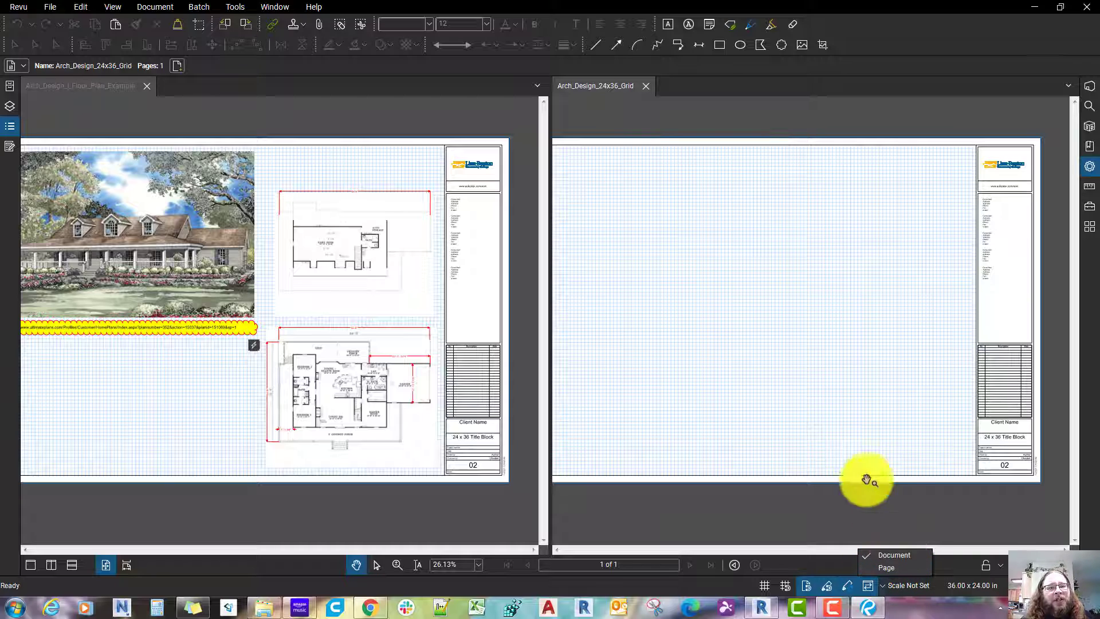
- Examine the title blocks and the main floor plan across the two synchronized views
scroll(863, 479, up, 4)
scroll(783, 386, up, 4)
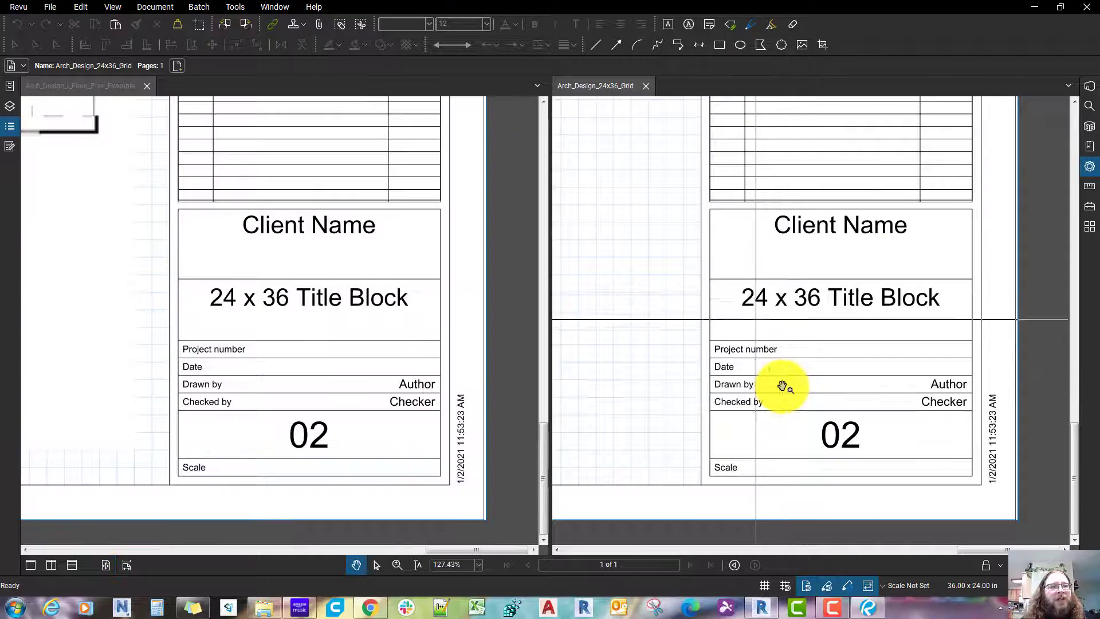
scroll(783, 386, down, 4)
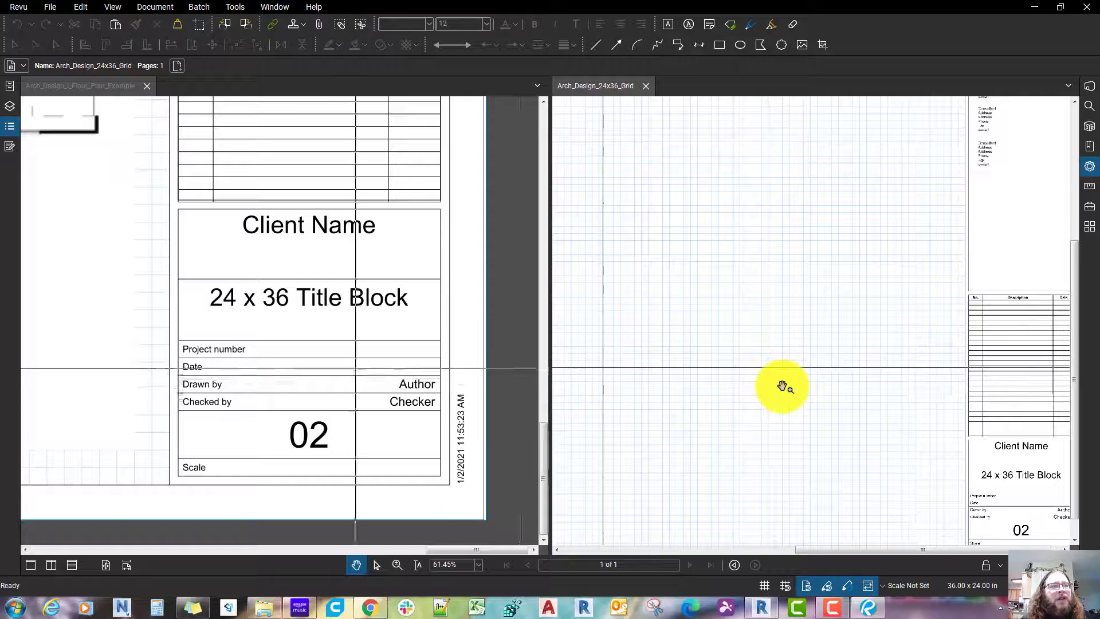
drag(155, 335, 301, 292)
scroll(404, 357, up, 3)
drag(404, 357, 351, 381)
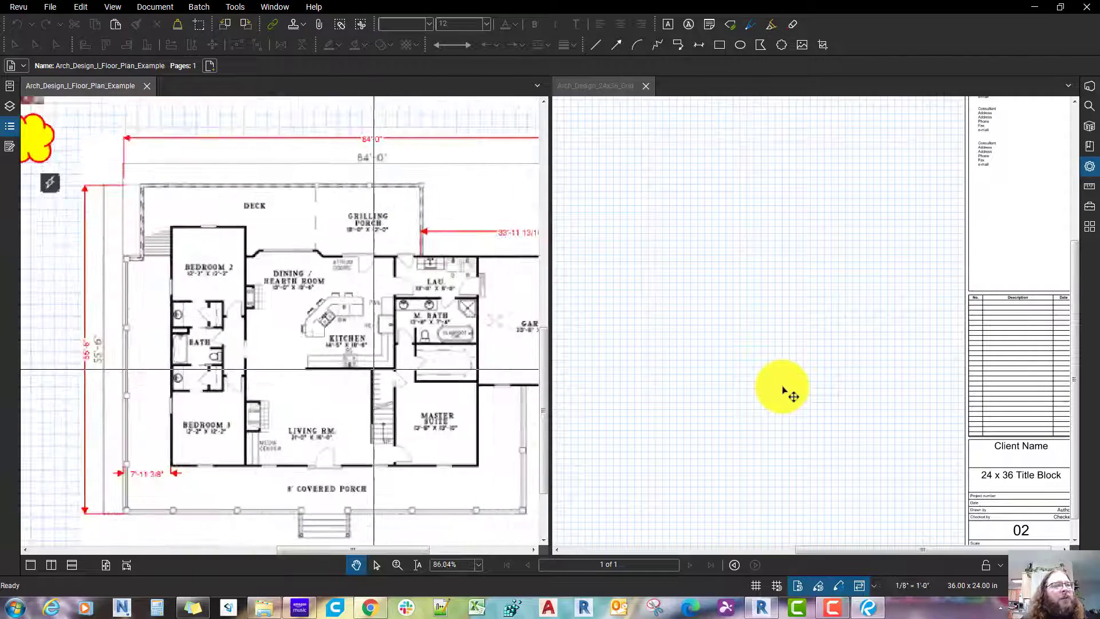
drag(328, 432, 319, 427)
drag(387, 413, 341, 401)
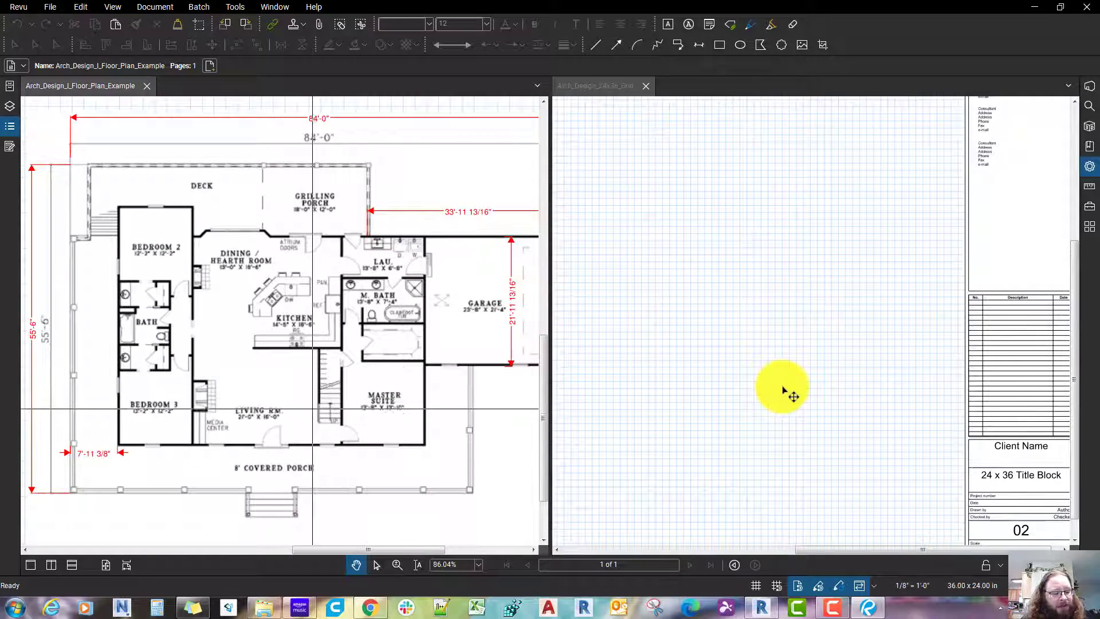
scroll(789, 392, up, 2)
scroll(785, 390, down, 3)
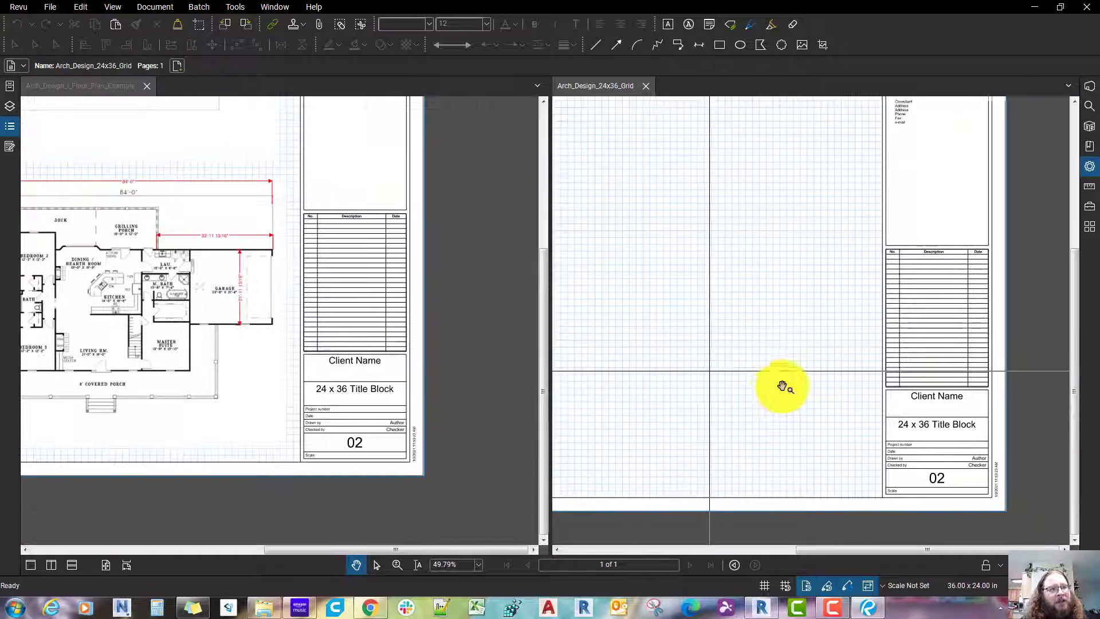
- Draw a yellow-filled rectangle beside the grid sheet's title block and add a text box inside it reading "enlarged plan here"
drag(886, 248, 628, 447)
scroll(634, 449, up, 3)
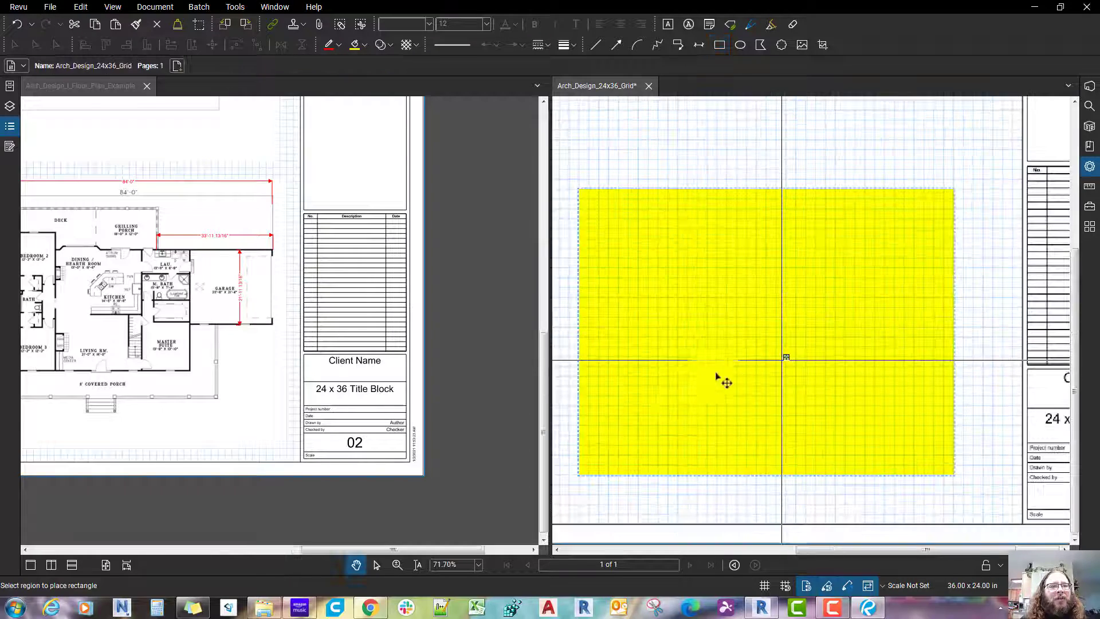
key(t)
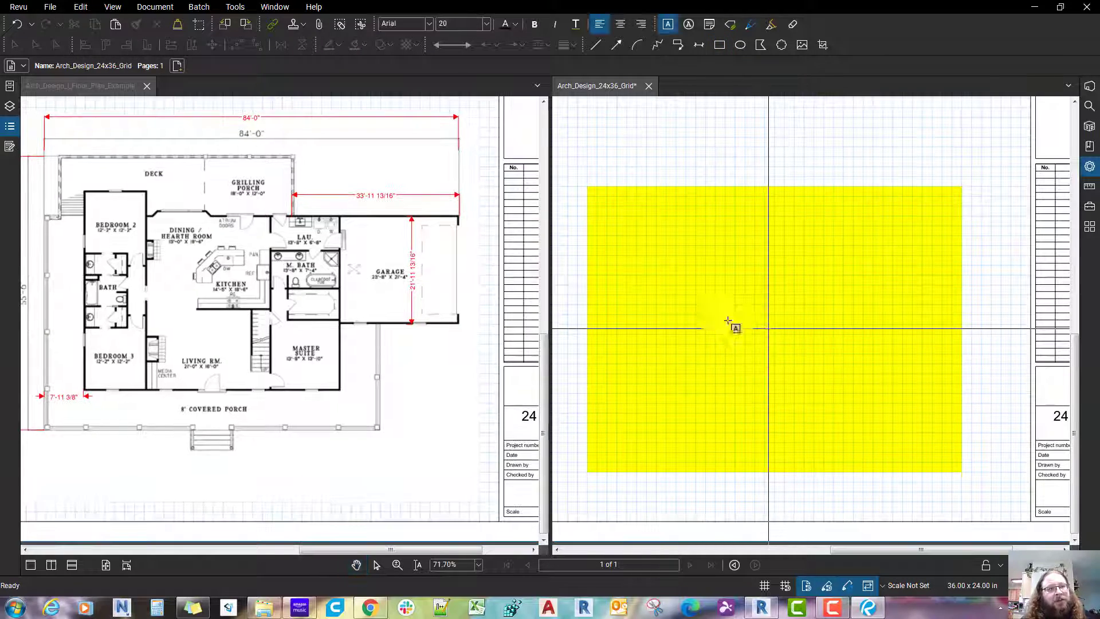
drag(657, 307, 891, 362)
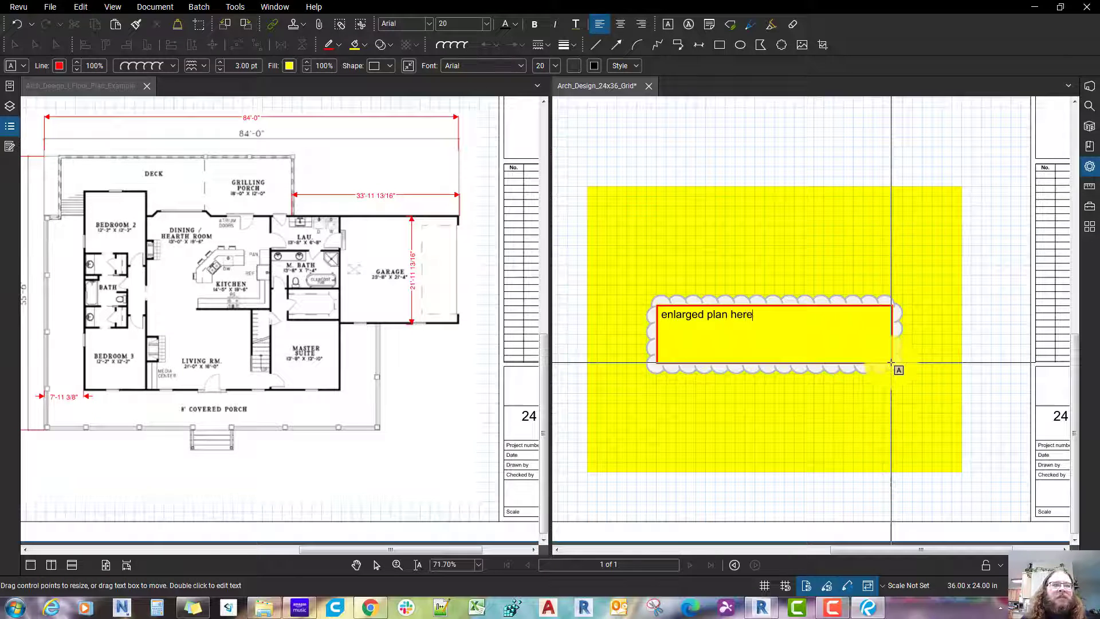
key(Escape)
scroll(897, 369, down, 3)
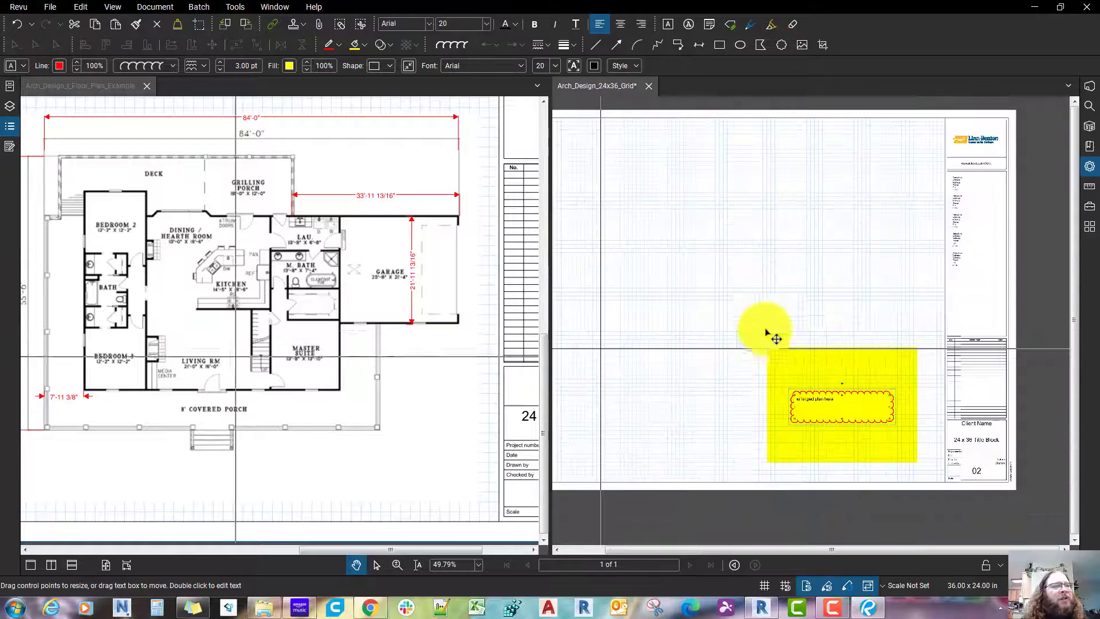
scroll(98, 152, down, 3)
- Expand the Markups List and locate the grid sheet's rectangle and text box from it
click(9, 127)
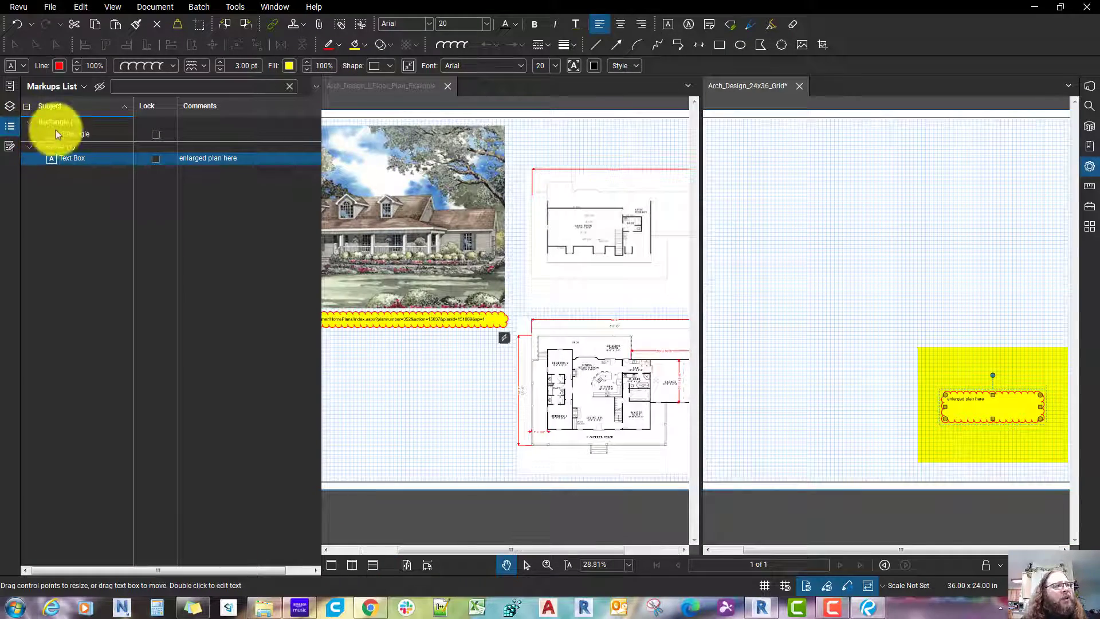
click(74, 134)
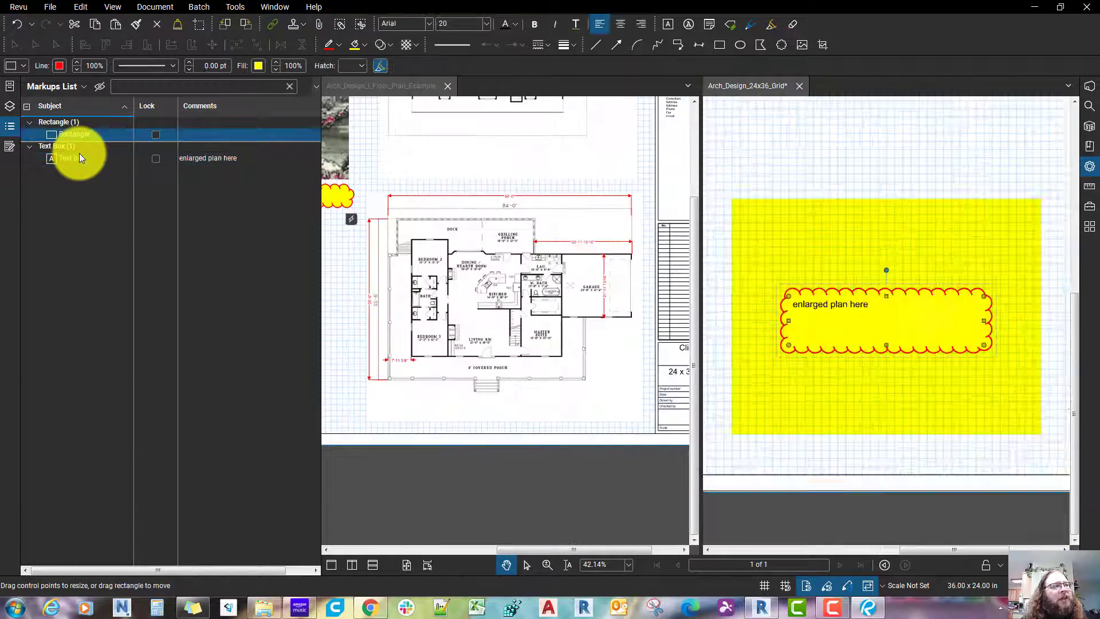
click(80, 156)
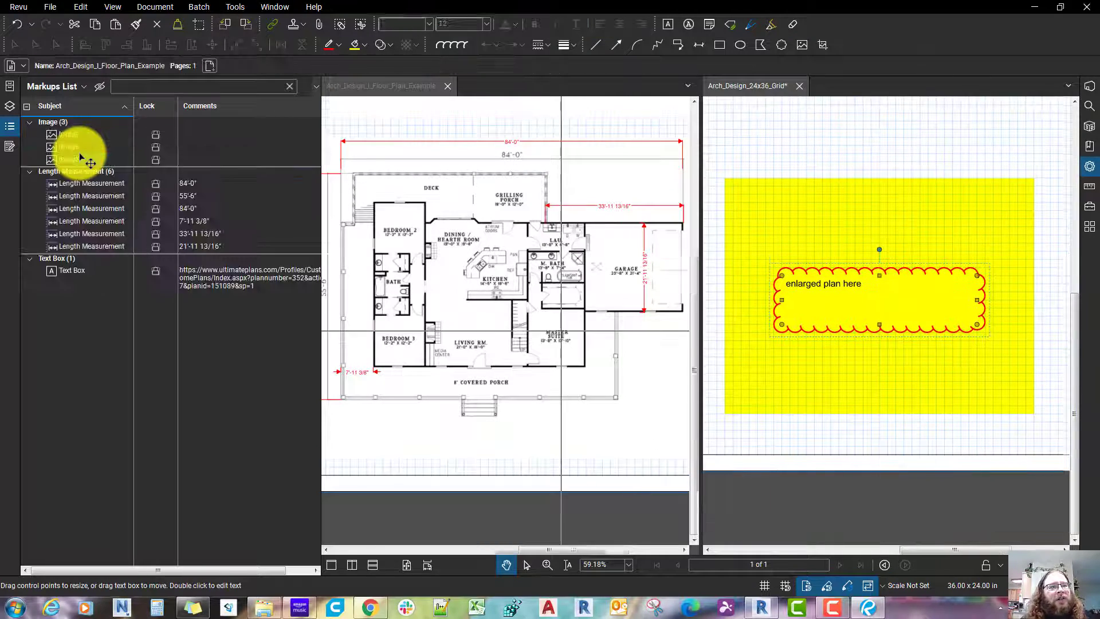
click(80, 154)
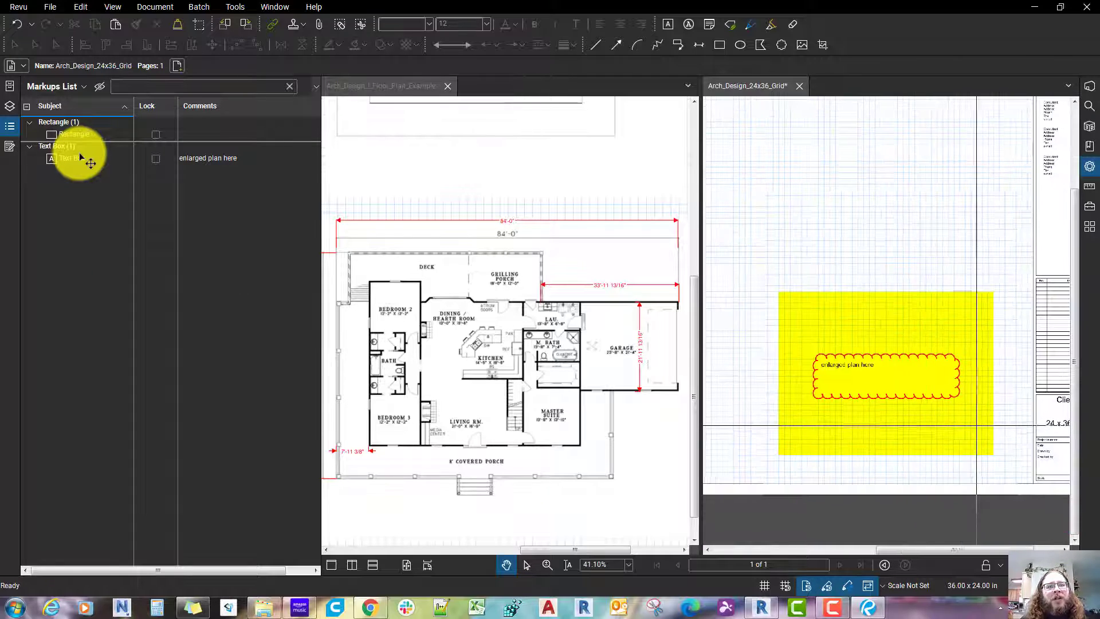
click(80, 156)
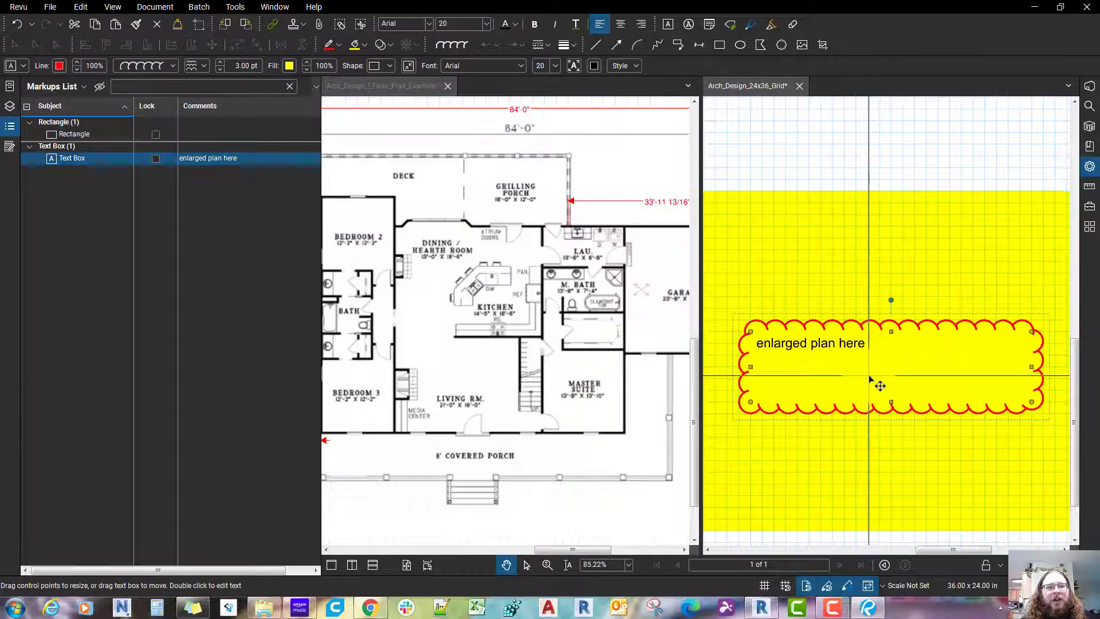
scroll(871, 379, down, 1)
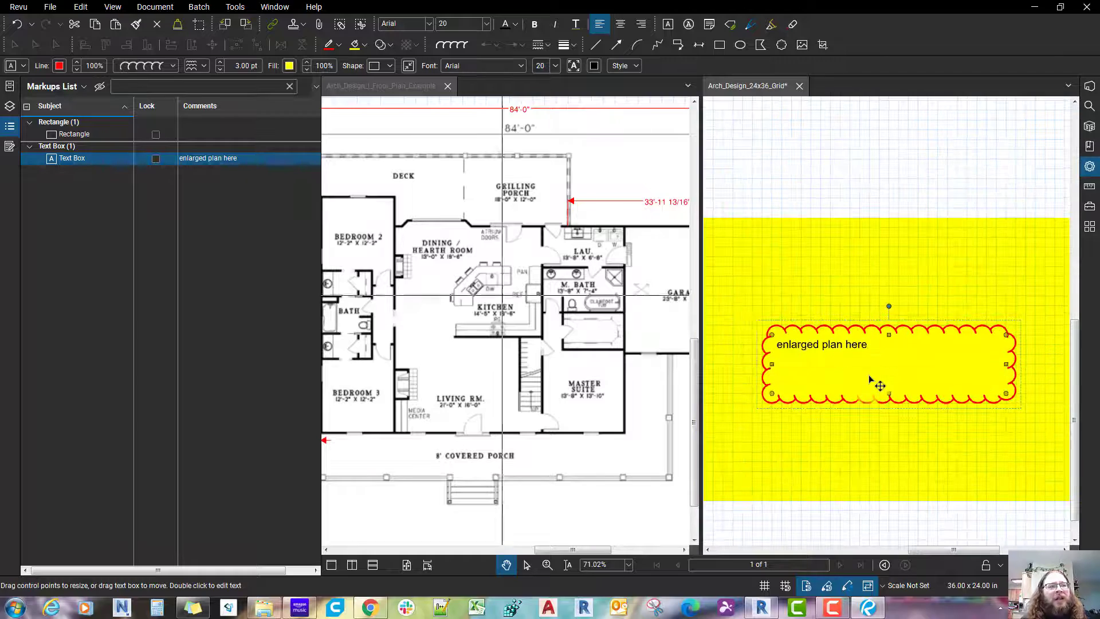
- Switch between the floor plan and the grid sheet to compare the markups listed for each document
click(617, 359)
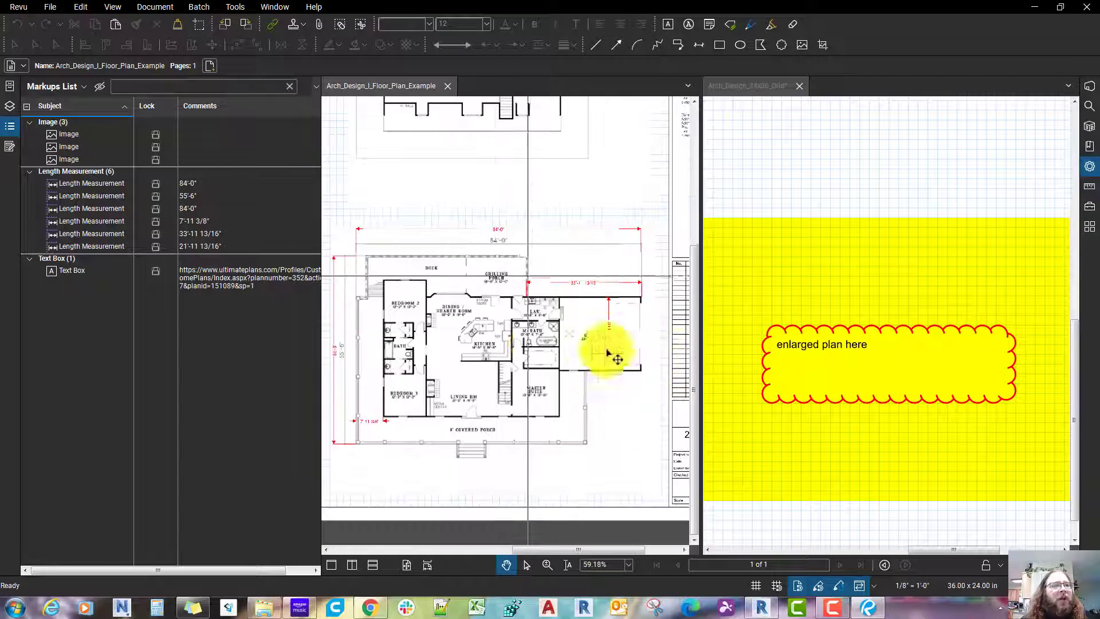
scroll(527, 335, down, 1)
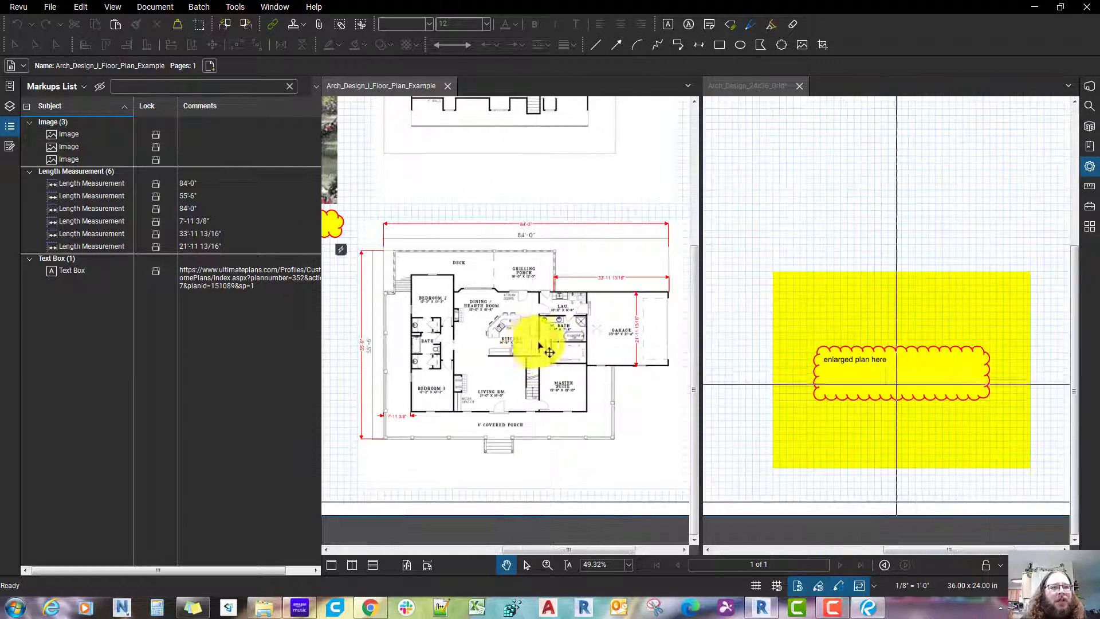
click(877, 361)
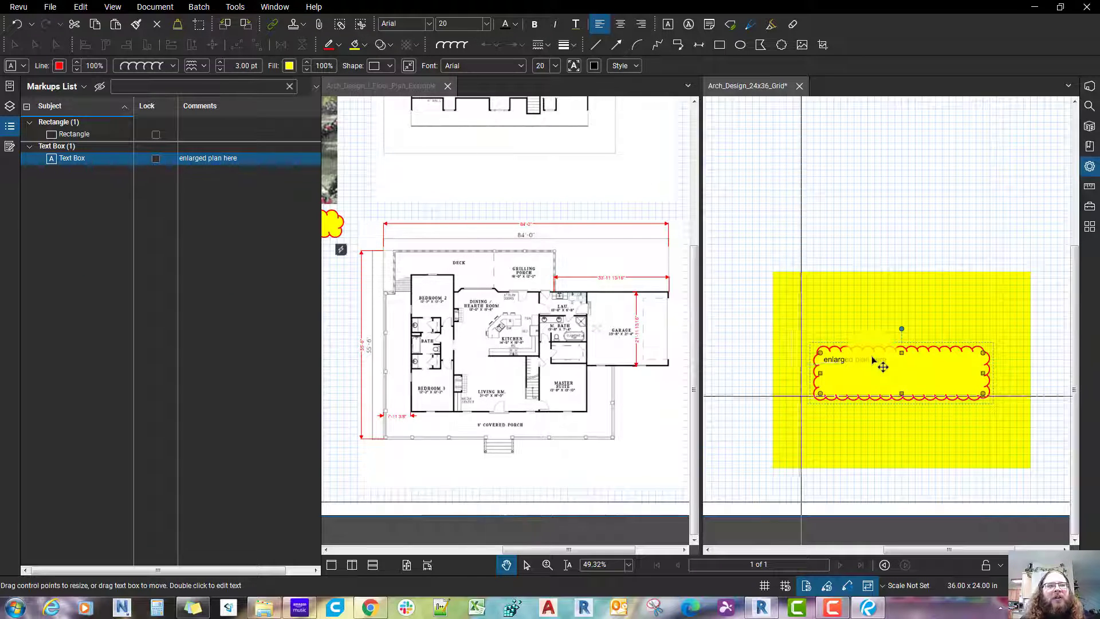
click(559, 242)
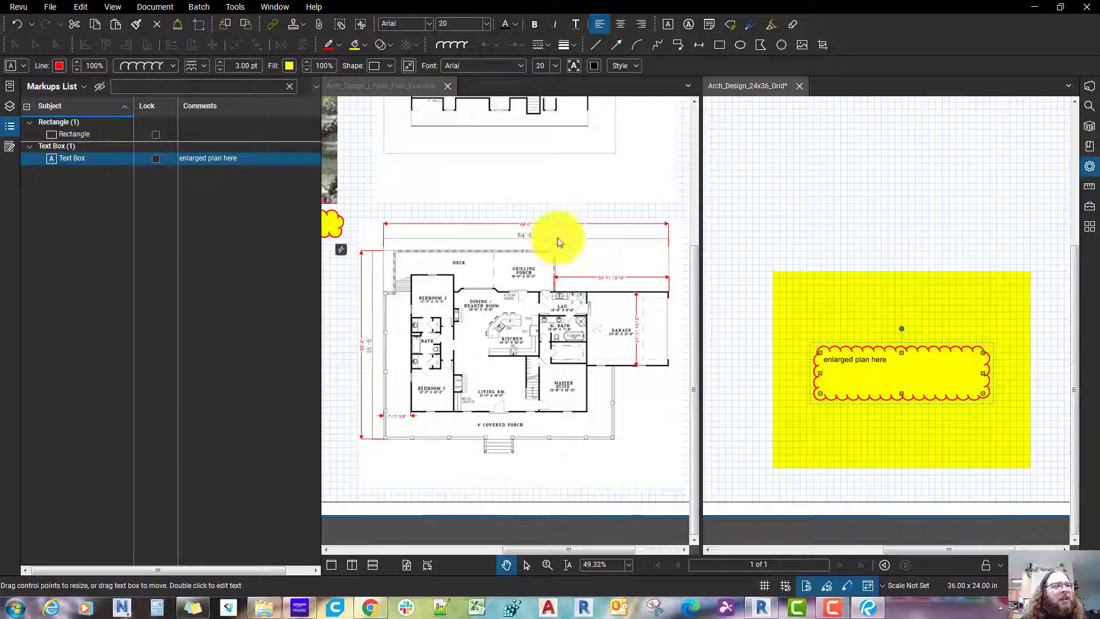
- Activate the floor plan document and locate its first length measurement from the Markups List
click(466, 201)
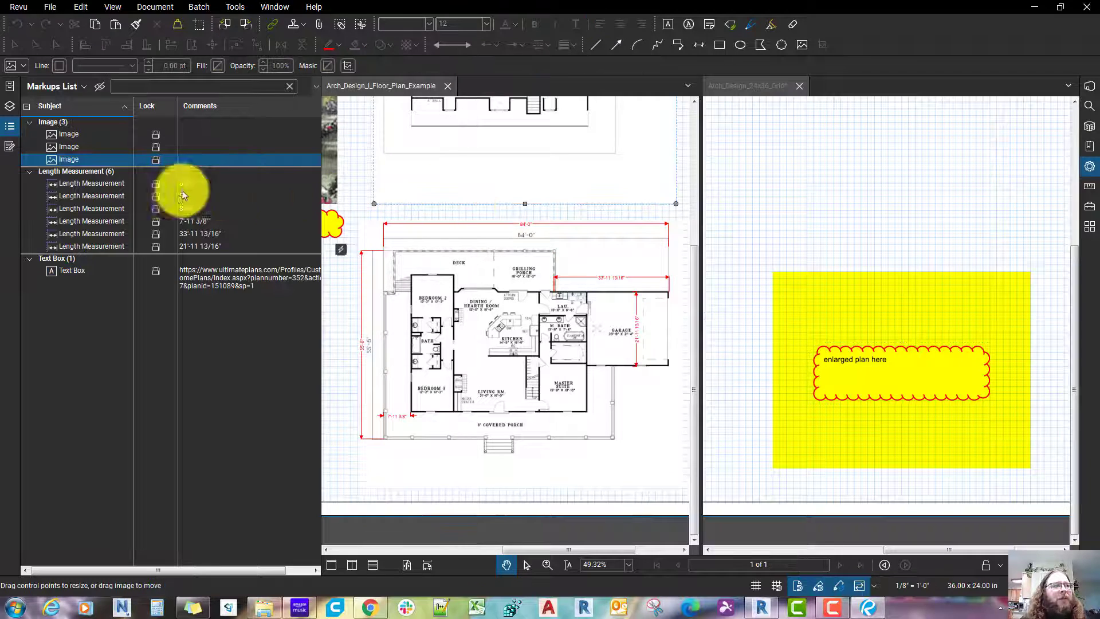
click(76, 183)
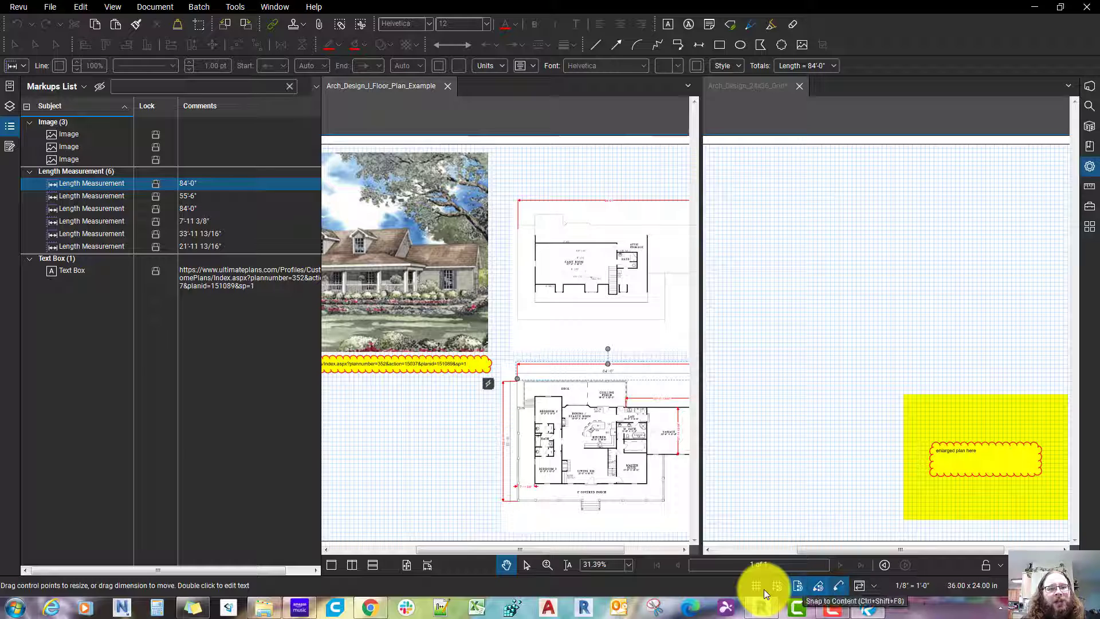
- Unlock the upper-floor plan image and reposition it on the sheet with Snap to Content active
scroll(540, 417, down, 1)
drag(563, 356, 517, 483)
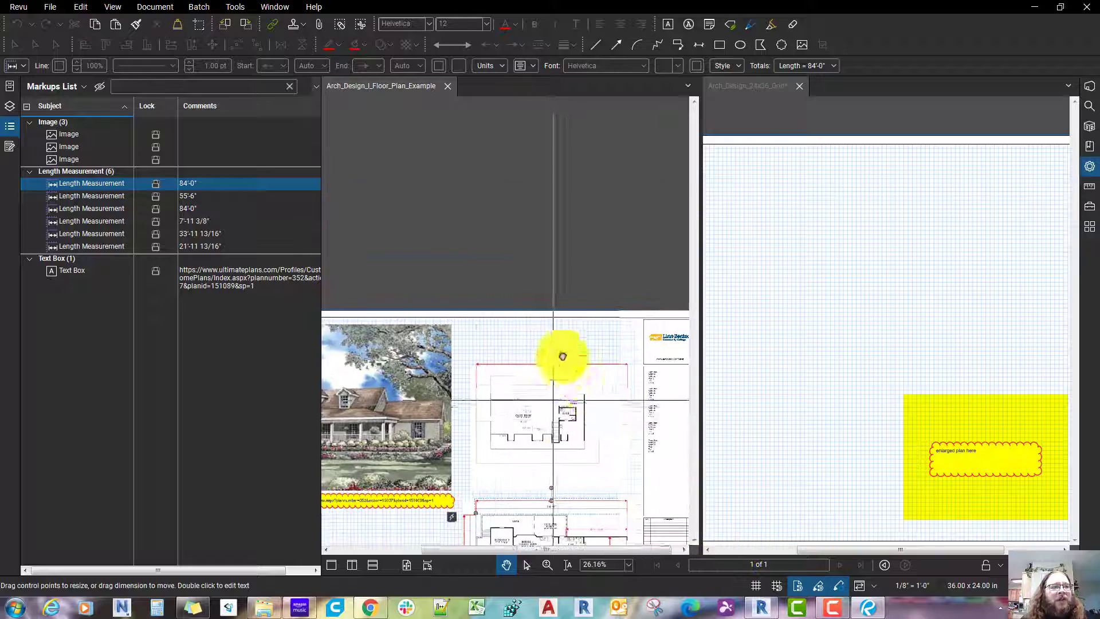
scroll(562, 356, up, 2)
click(532, 324)
scroll(510, 360, up, 2)
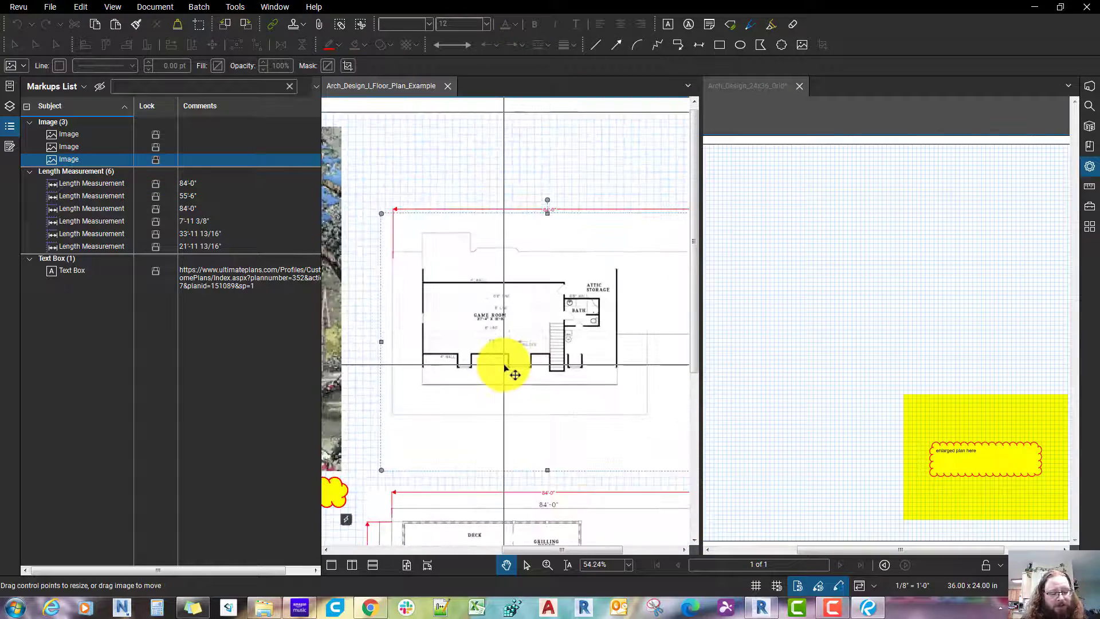
scroll(498, 366, up, 2)
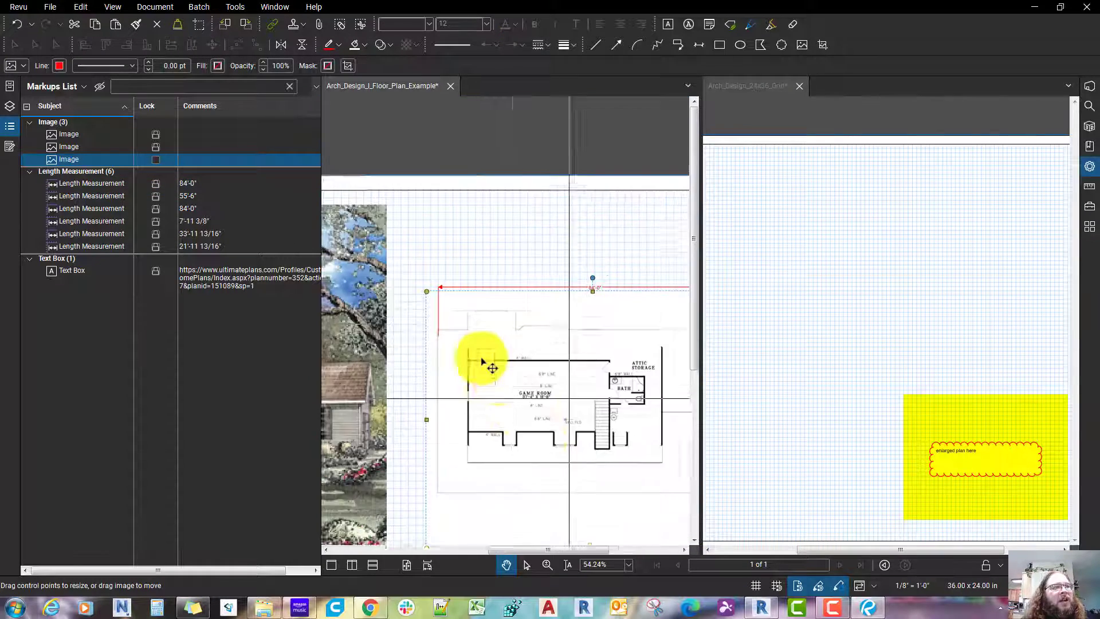
drag(437, 326, 437, 304)
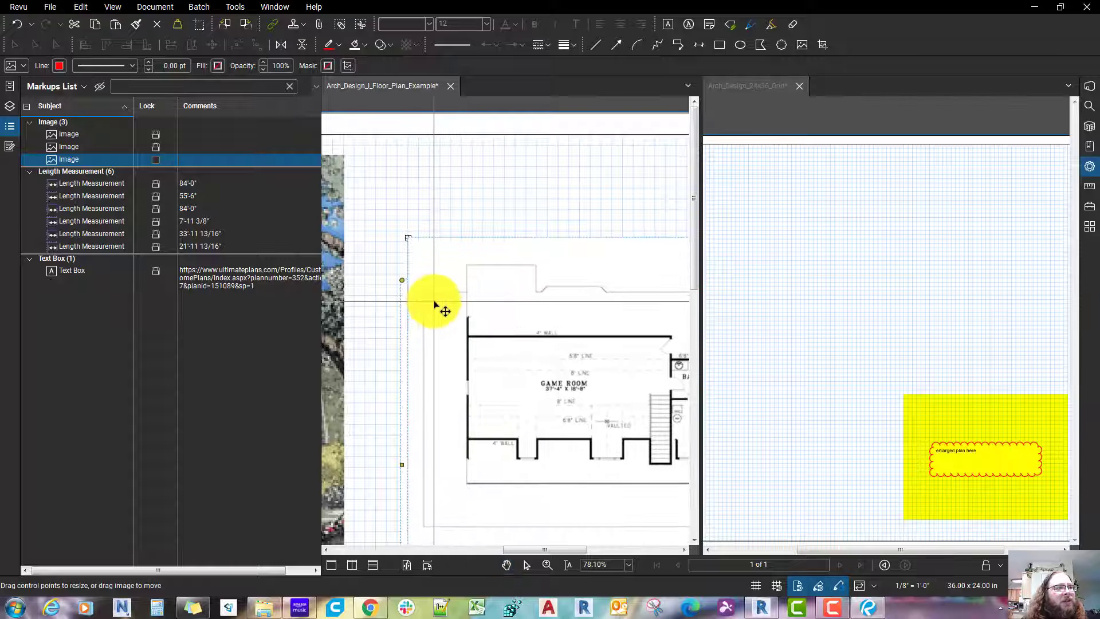
- Try moving the upper-floor image with Snap to Content off and with Snap to Markup also off, and restore both snaps
click(795, 583)
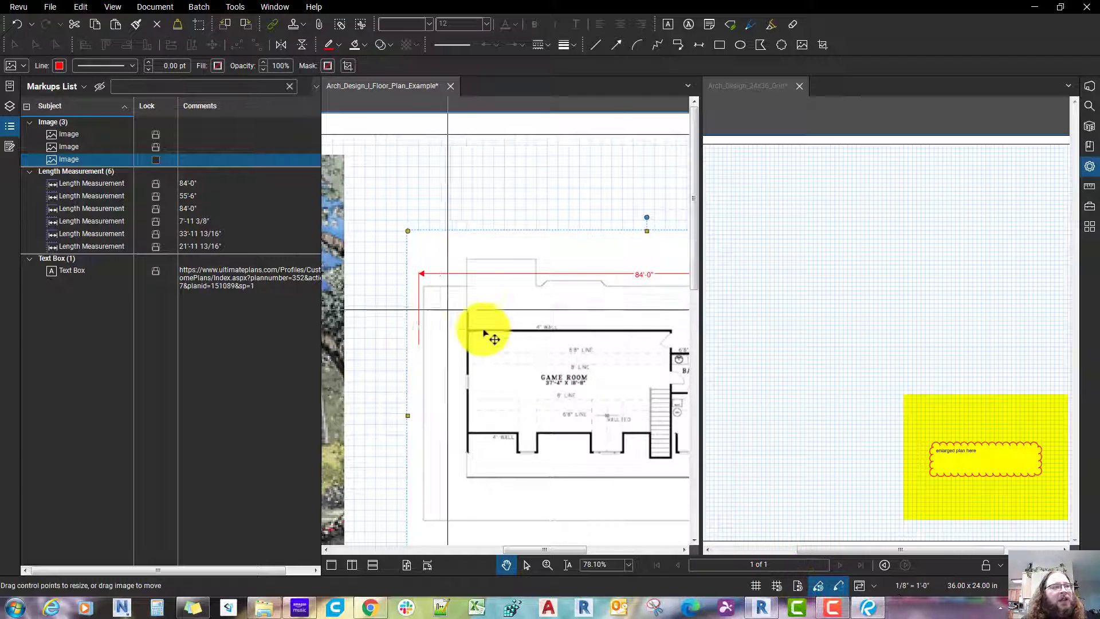
drag(483, 327, 498, 429)
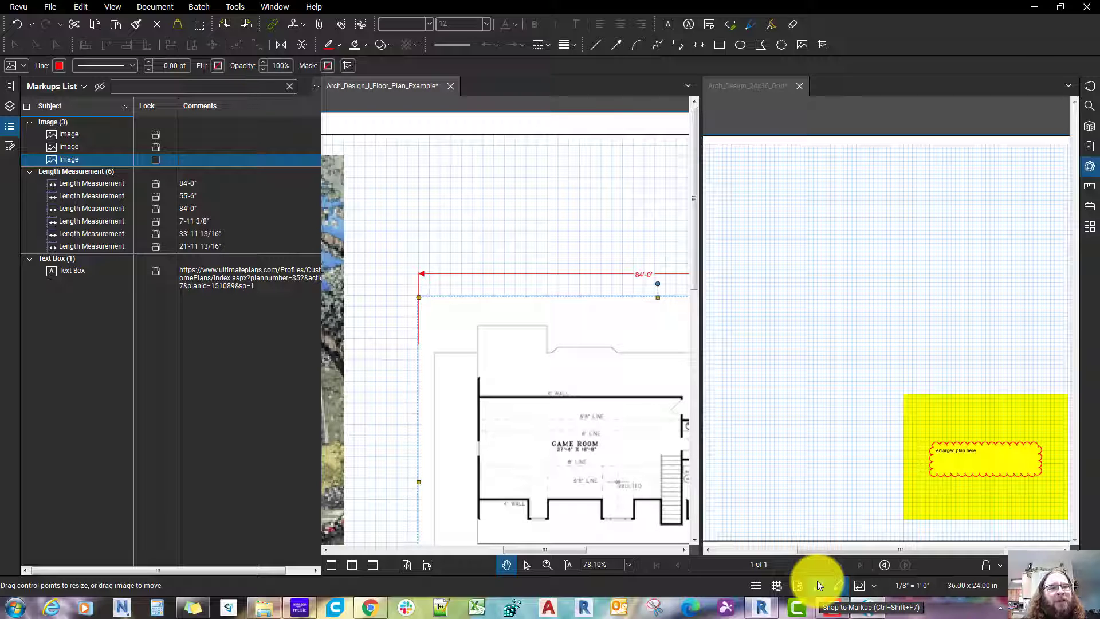
drag(626, 474, 555, 439)
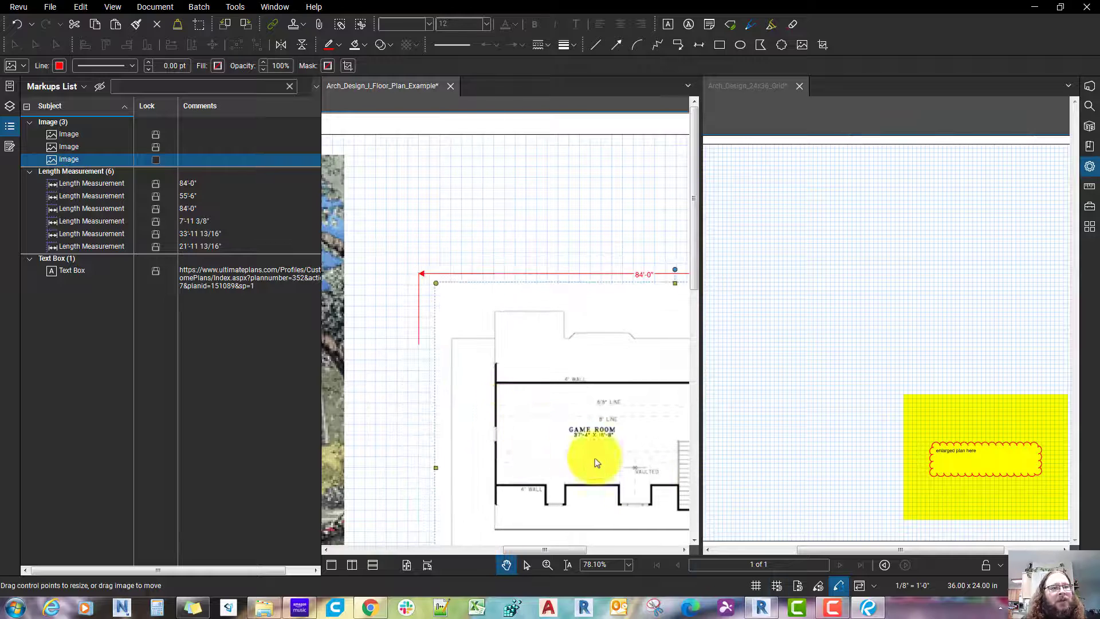
click(827, 585)
- Move the upper-floor plan image and nudge it until its outline lines up with the 84'-0" dimension above it, and deselect it
drag(444, 372, 482, 376)
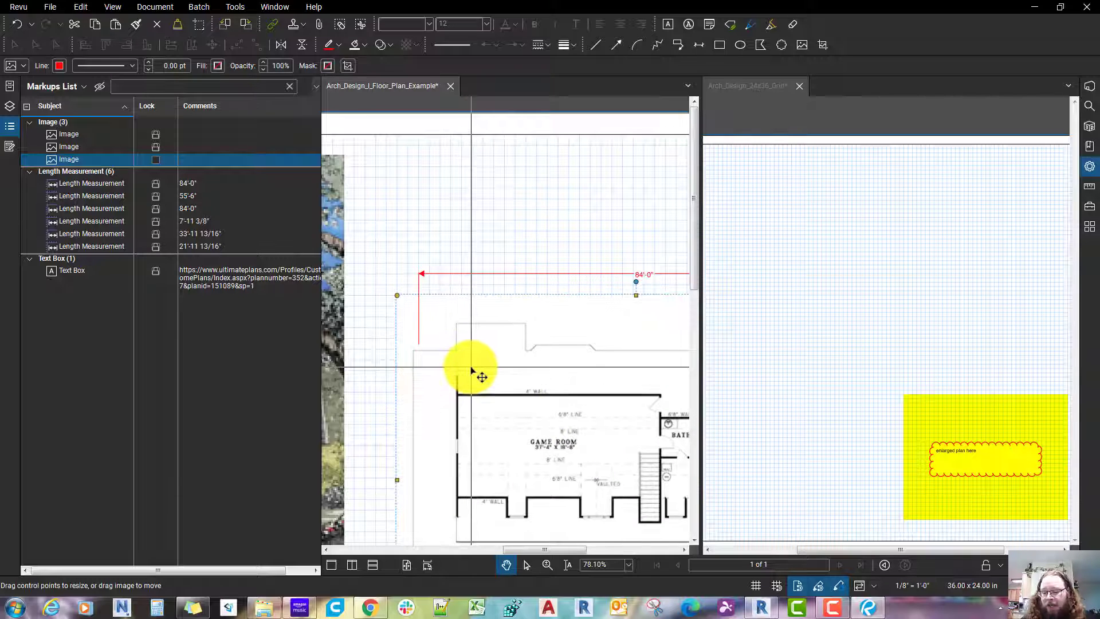
key(Right)
key(Right)
key(Right)
key(Right)
key(Up)
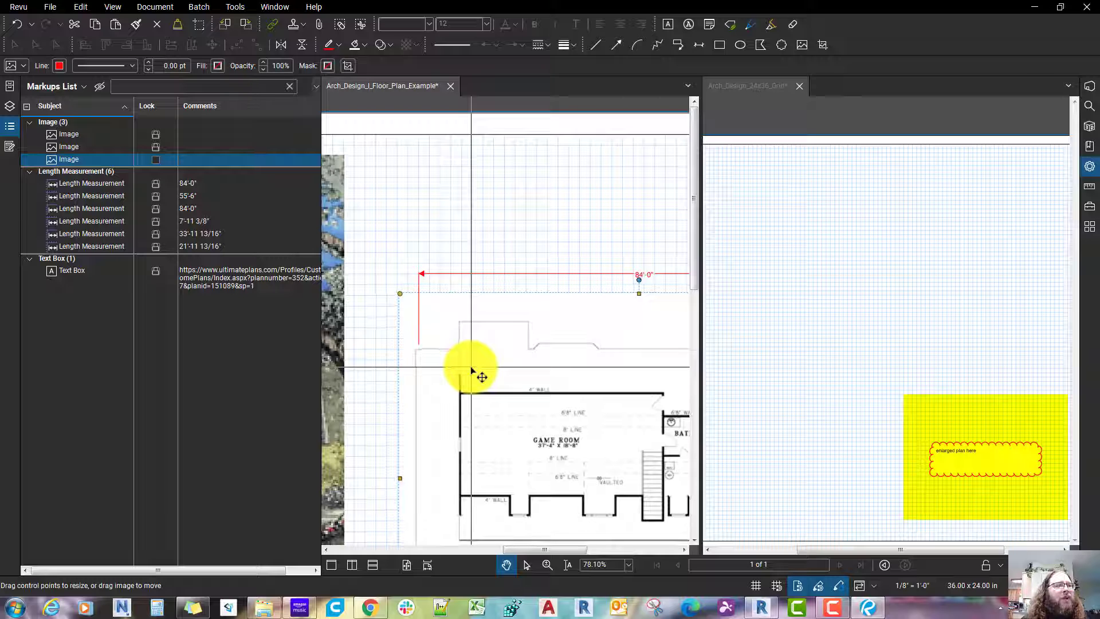
key(Right)
key(Up)
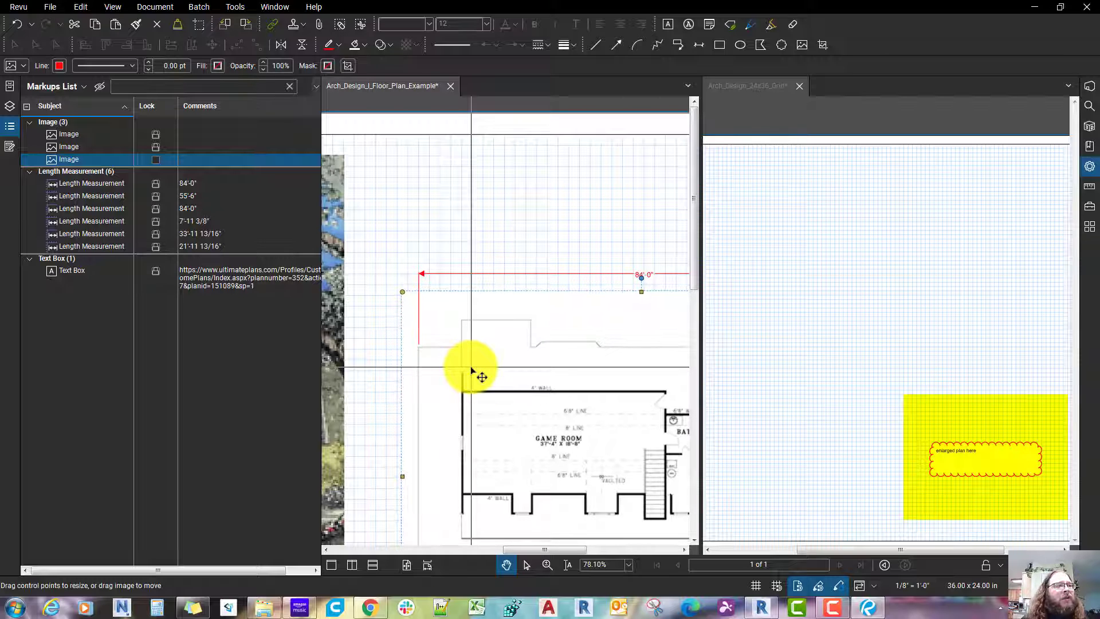
key(Up)
scroll(471, 371, down, 5)
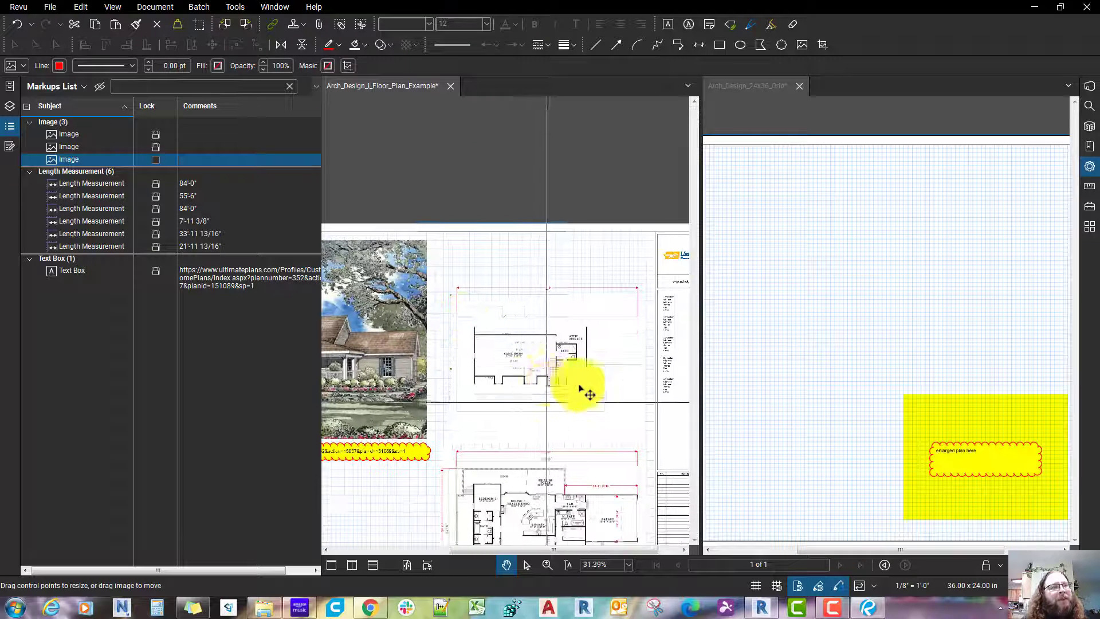
key(Escape)
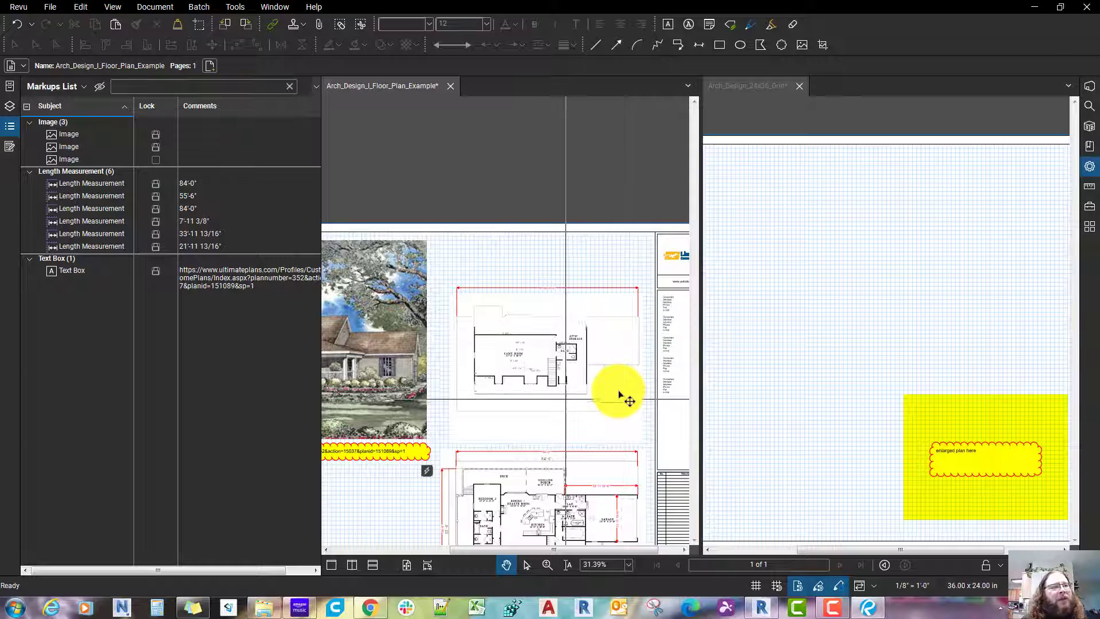
- Collapse the Markups List panel to widen both document views and bring the whole floor plan sheet into view
scroll(620, 394, down, 2)
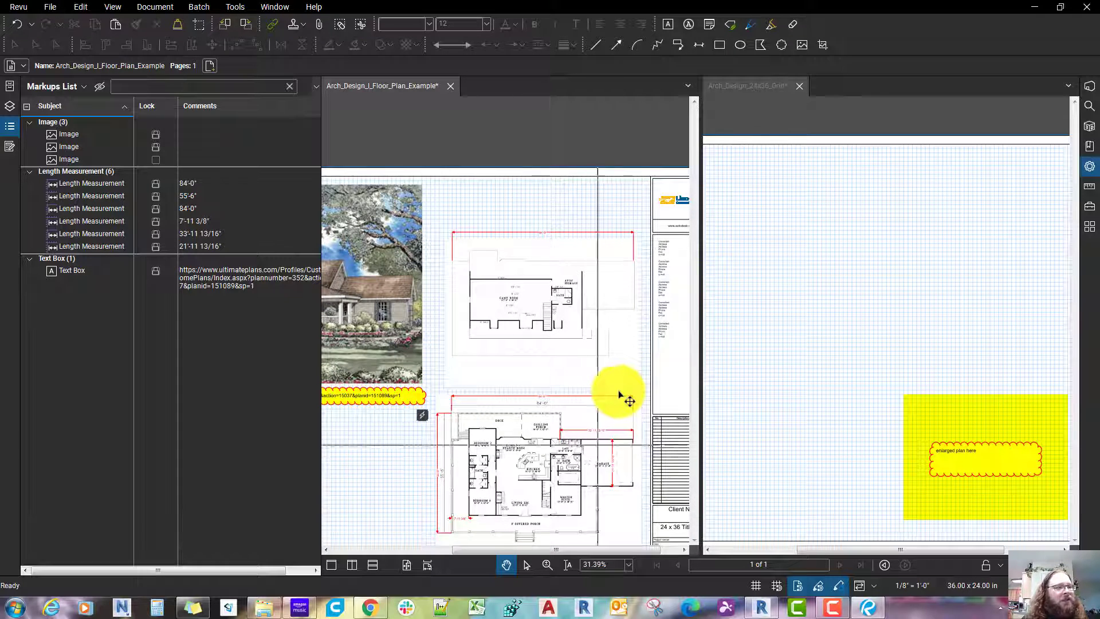
scroll(619, 394, up, 2)
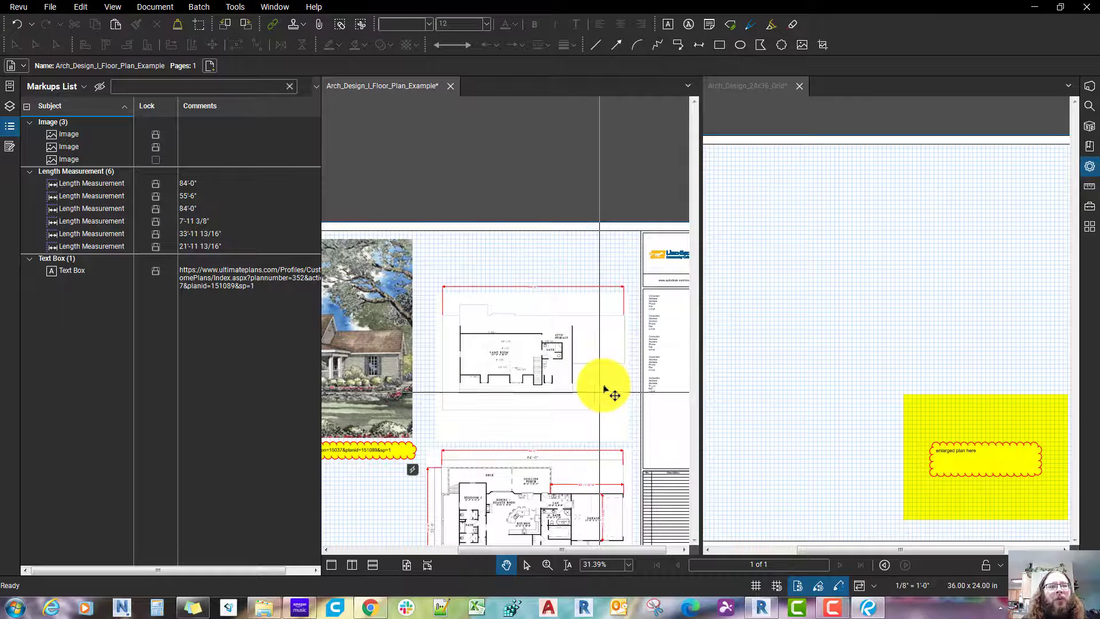
double_click(322, 338)
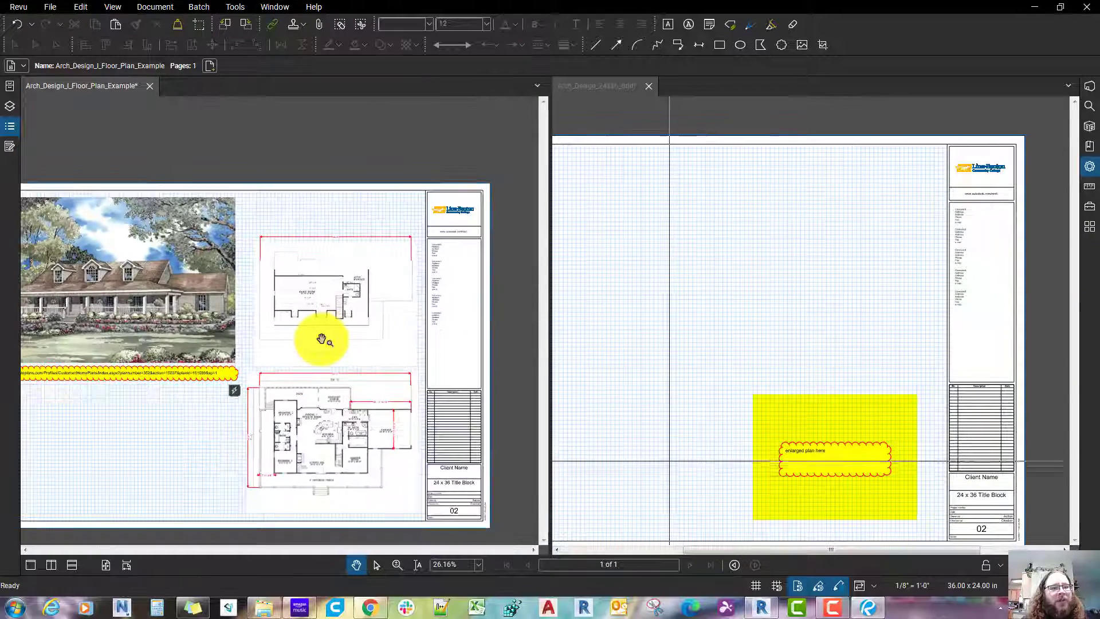
scroll(321, 340, up, 1)
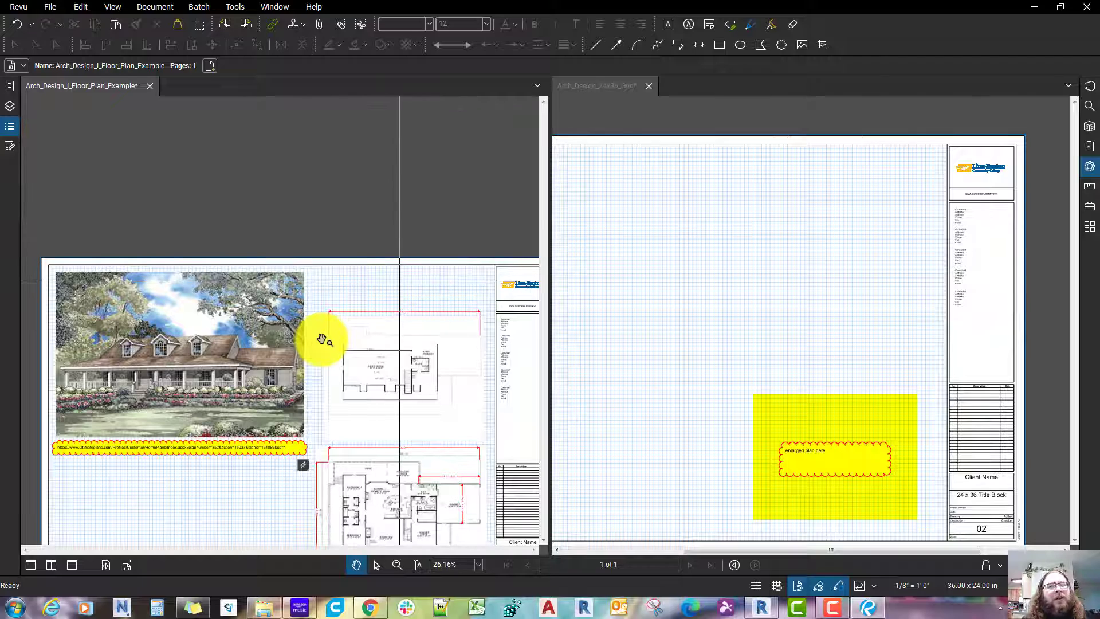
scroll(322, 339, down, 1)
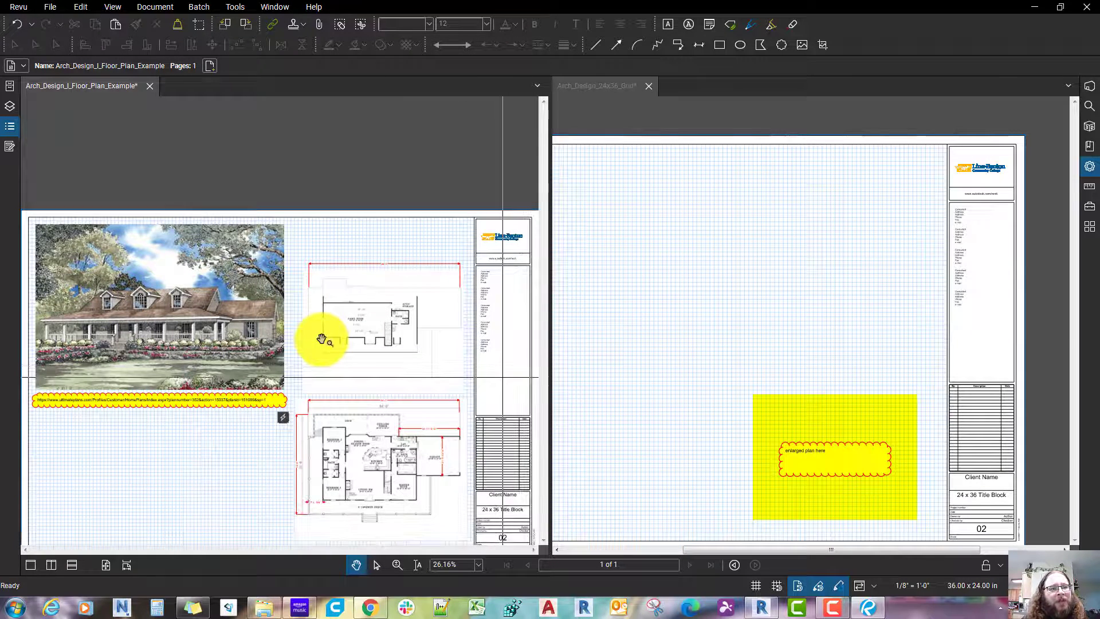